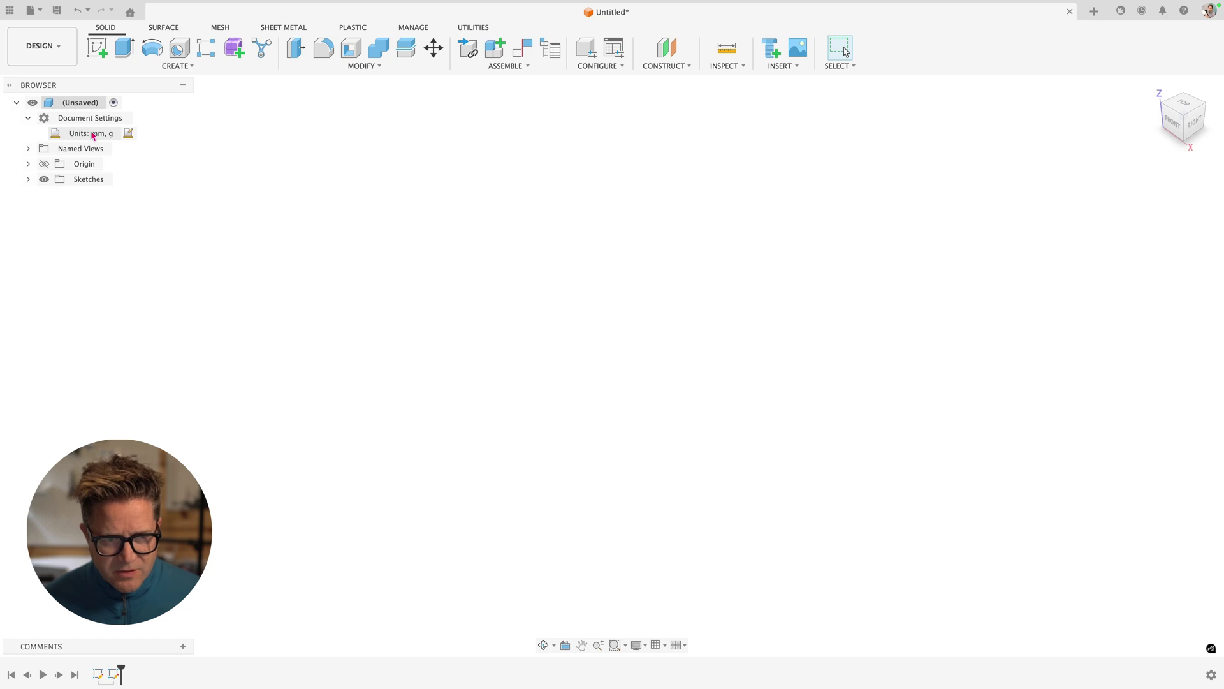
- Insert a canvas image using 'pegboard hook original.jpg' from the Downloads folder
{"action": "type", "text": "s"}
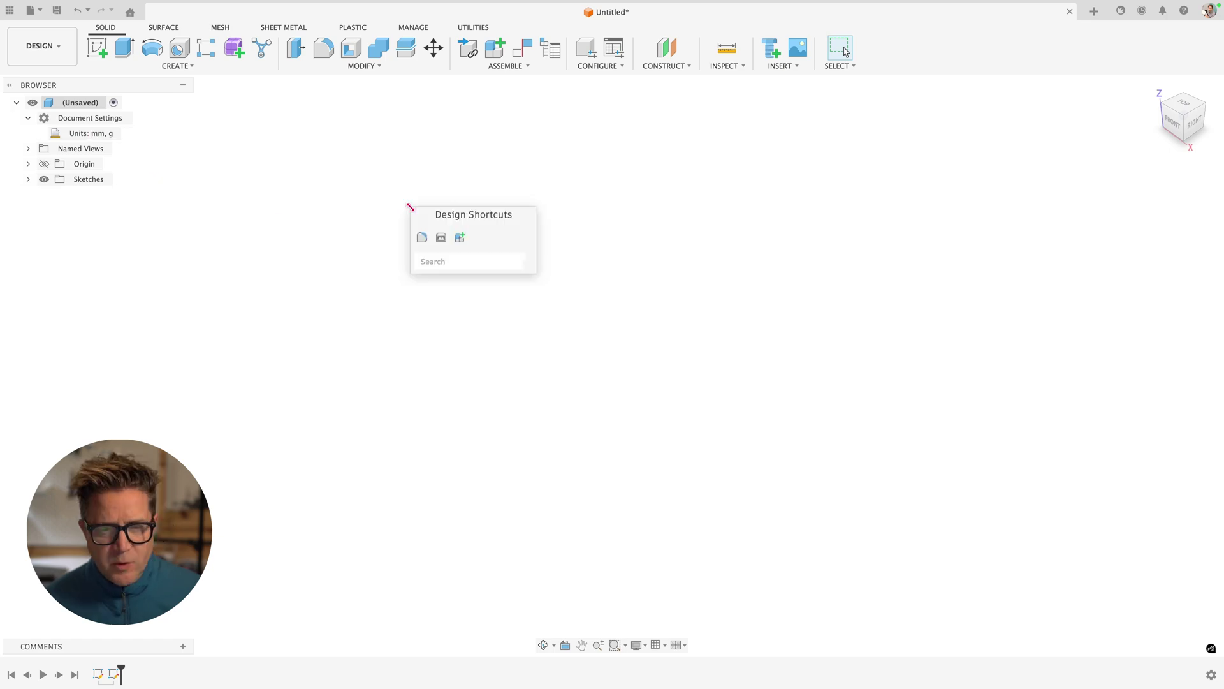
{"action": "type", "text": "canv"}
{"action": "key", "text": "Return"}
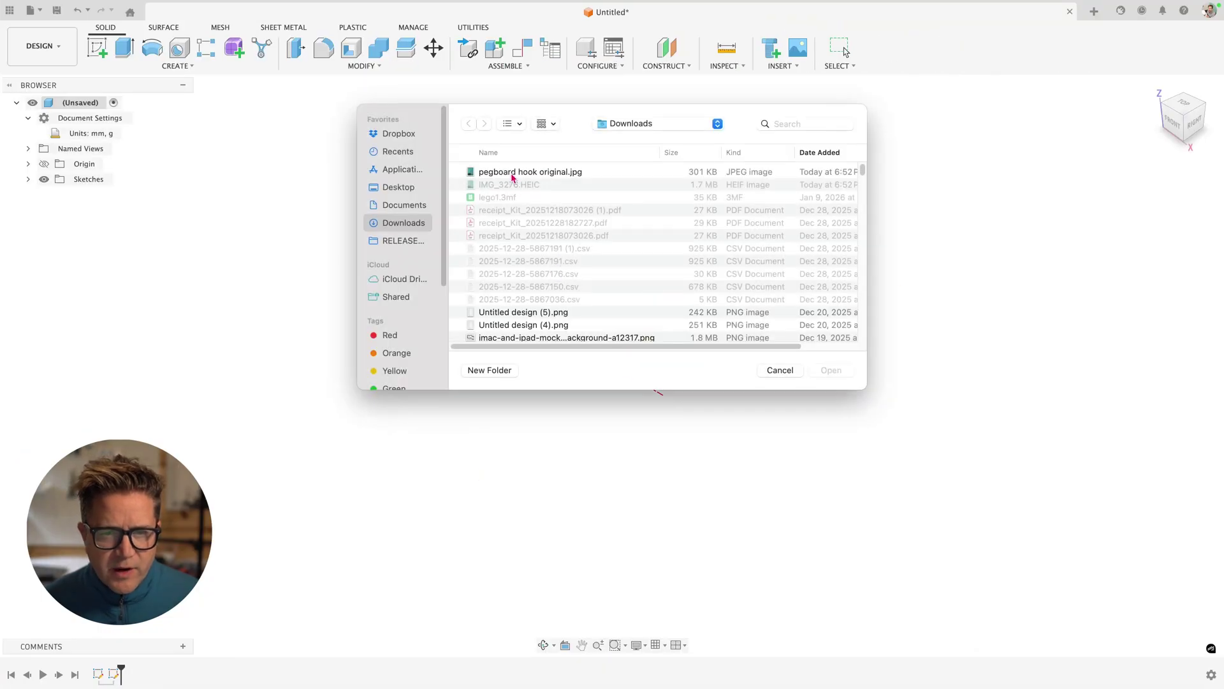
{"action": "left_click", "coordinate": [512, 174]}
{"action": "double_click", "coordinate": [513, 174]}
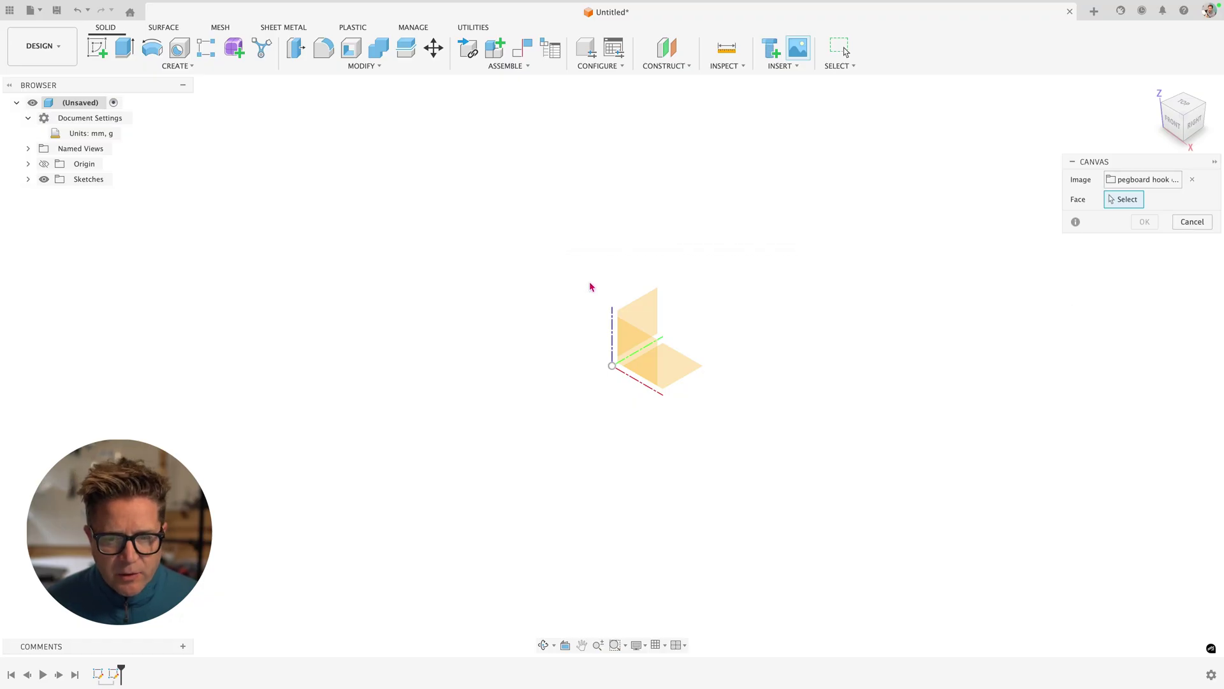
- Place the hook photo on the XZ plane, mirrored and upright, then view it from the front
{"action": "left_click", "coordinate": [644, 354]}
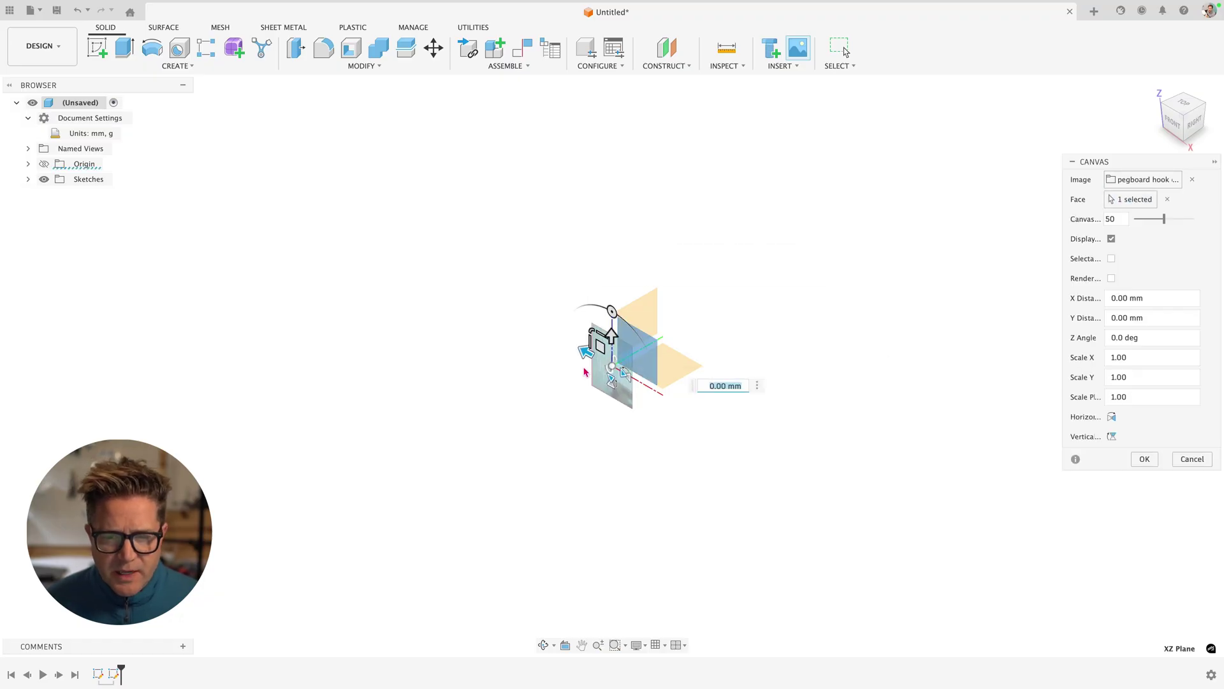
{"action": "scroll", "coordinate": [635, 374], "scroll_direction": "up", "scroll_amount": 3}
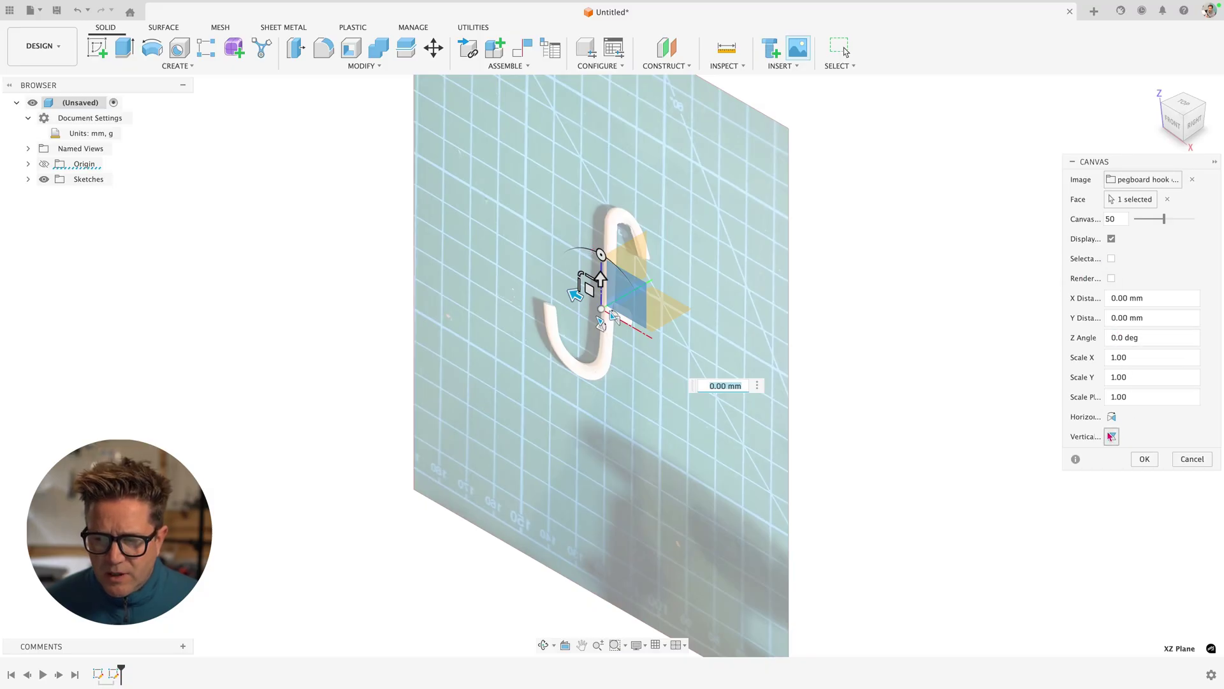
{"action": "left_click", "coordinate": [1112, 437]}
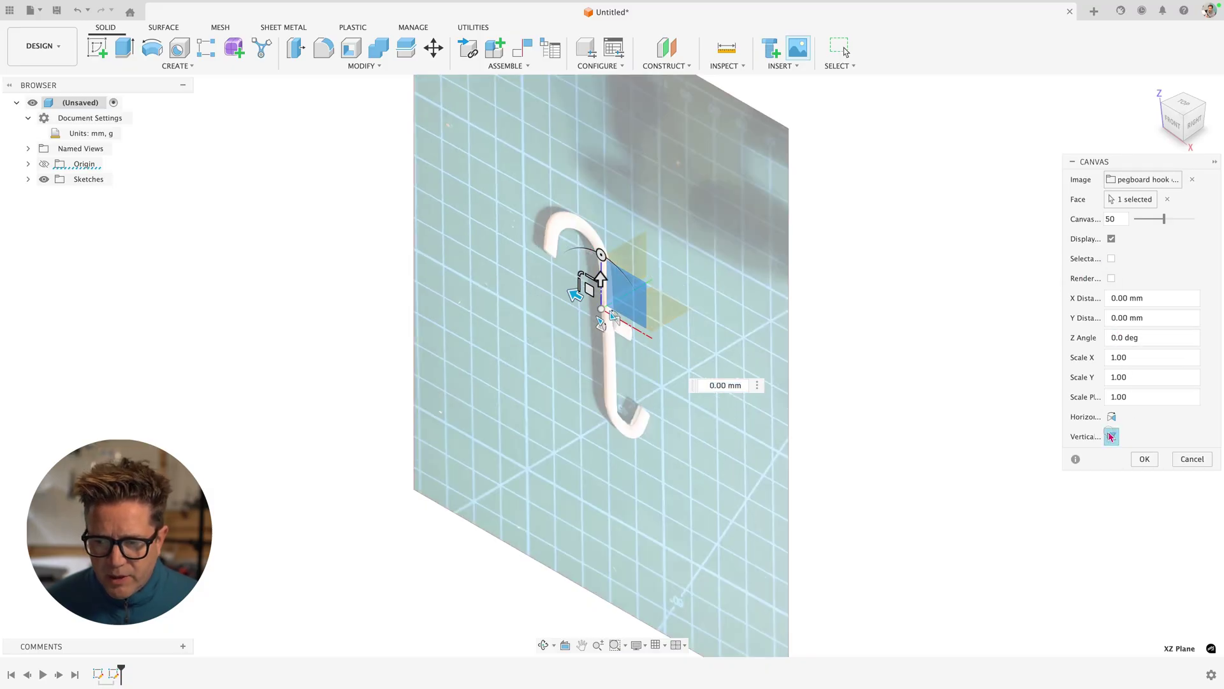
{"action": "left_click", "coordinate": [1112, 437]}
{"action": "left_click", "coordinate": [1111, 417]}
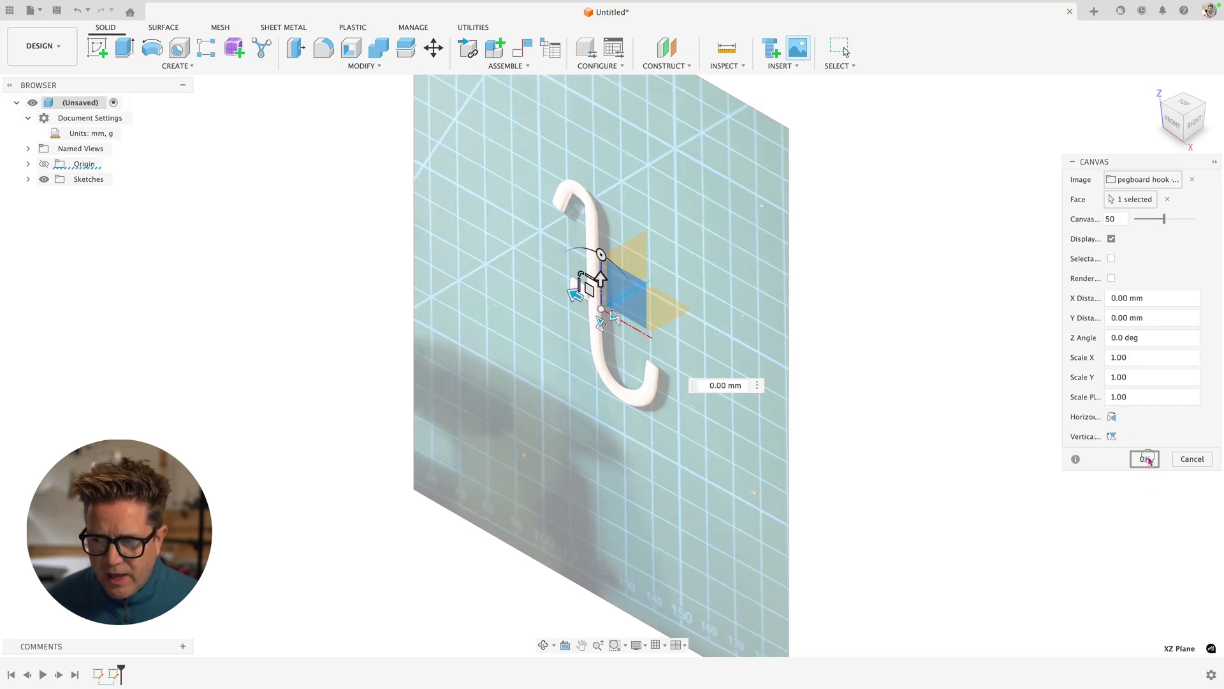
{"action": "left_click", "coordinate": [1144, 459]}
{"action": "middle_click_drag", "start_coordinate": [948, 404], "coordinate": [965, 383]}
{"action": "left_click", "coordinate": [1174, 121]}
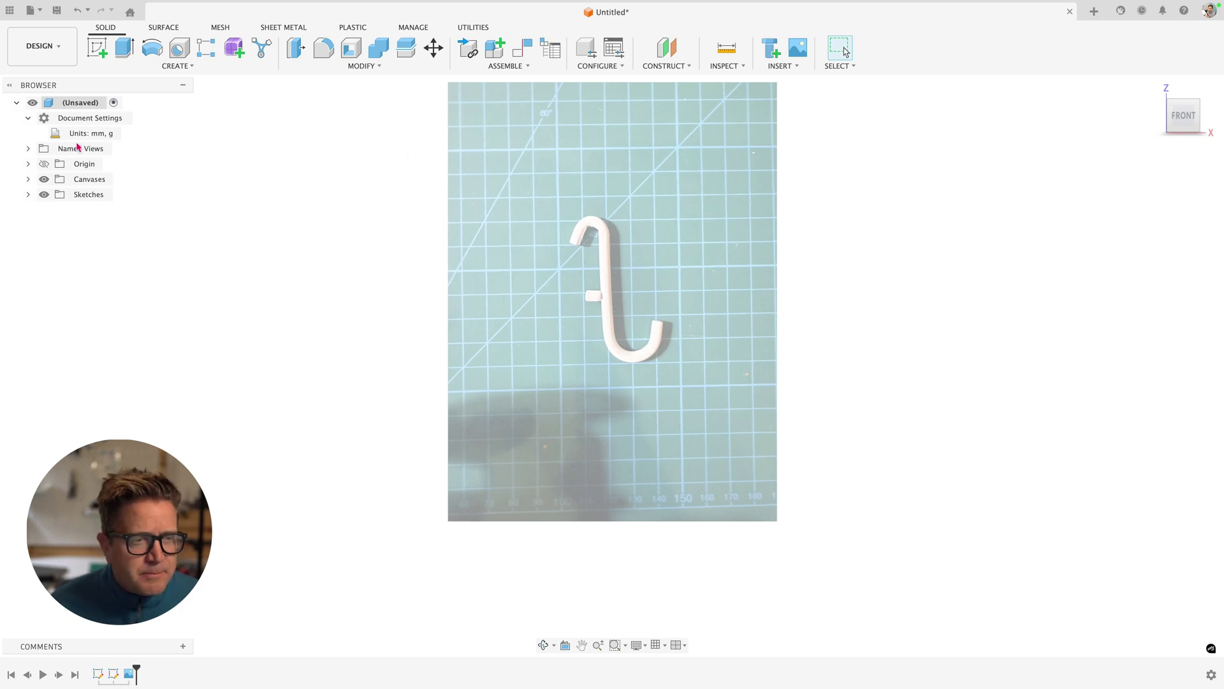
- Calibrate the hook canvas with two points across the lower bend set to 20 mm
{"action": "left_click", "coordinate": [28, 179]}
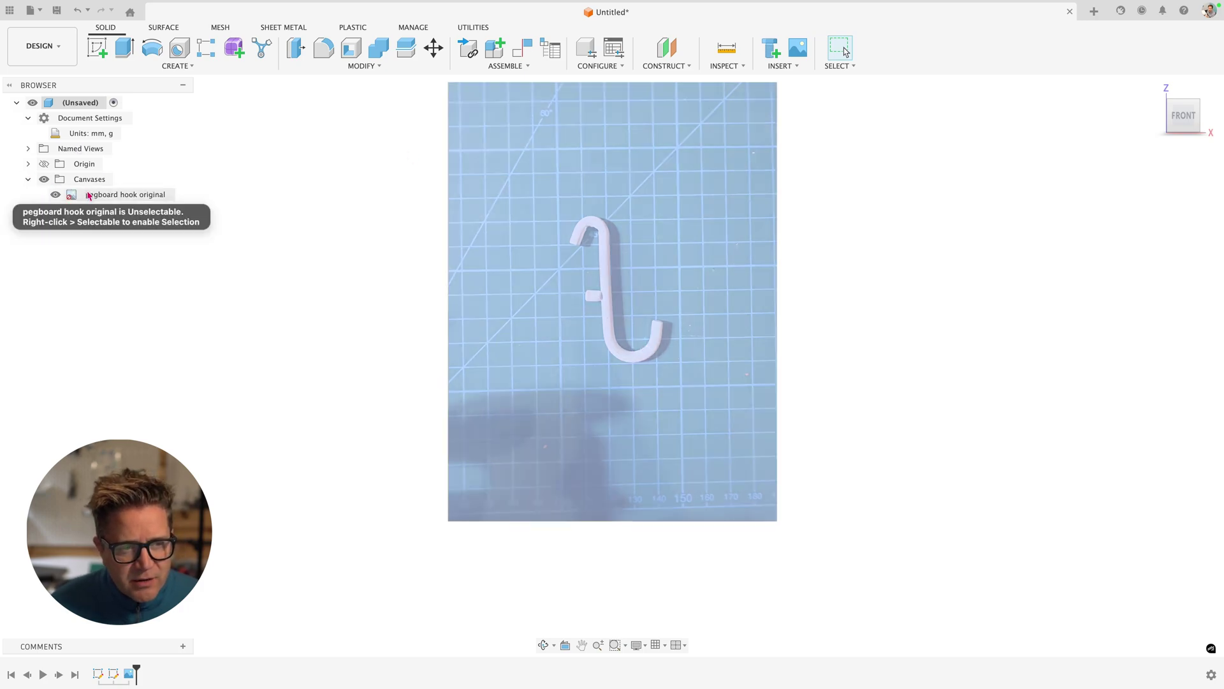
{"action": "right_click", "coordinate": [88, 195]}
{"action": "left_click", "coordinate": [141, 234]}
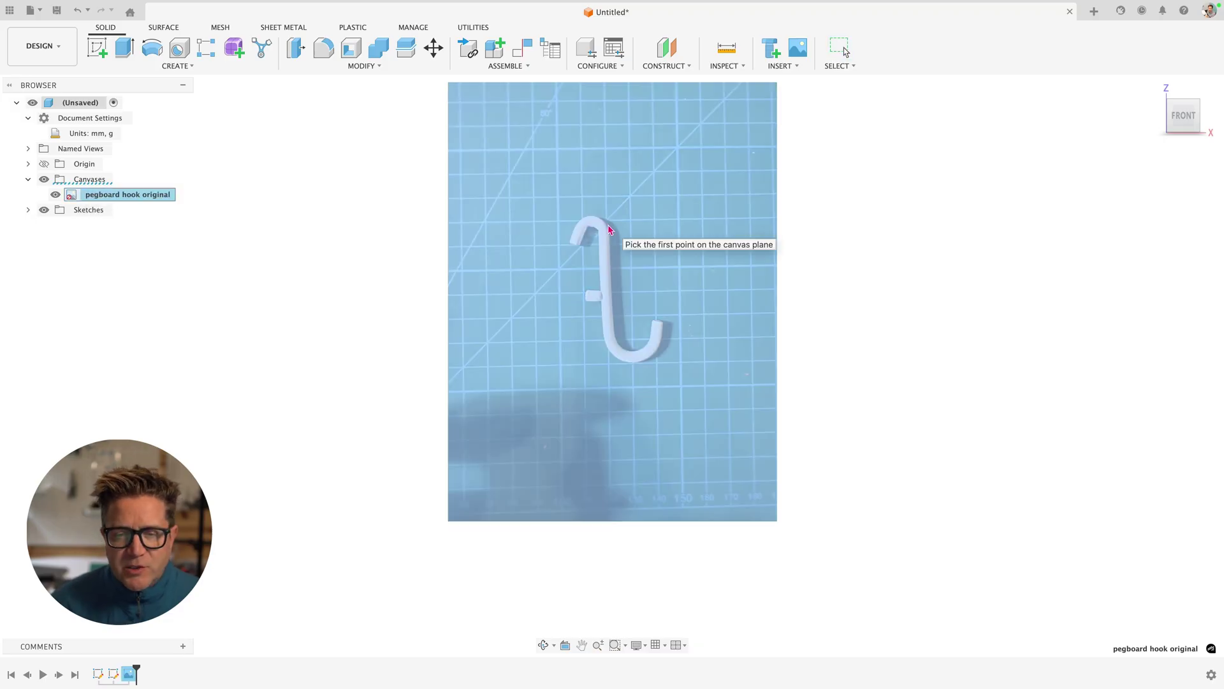
{"action": "left_click", "coordinate": [610, 338]}
{"action": "left_click", "coordinate": [658, 339]}
{"action": "type", "text": "20"}
{"action": "key", "text": "Return"}
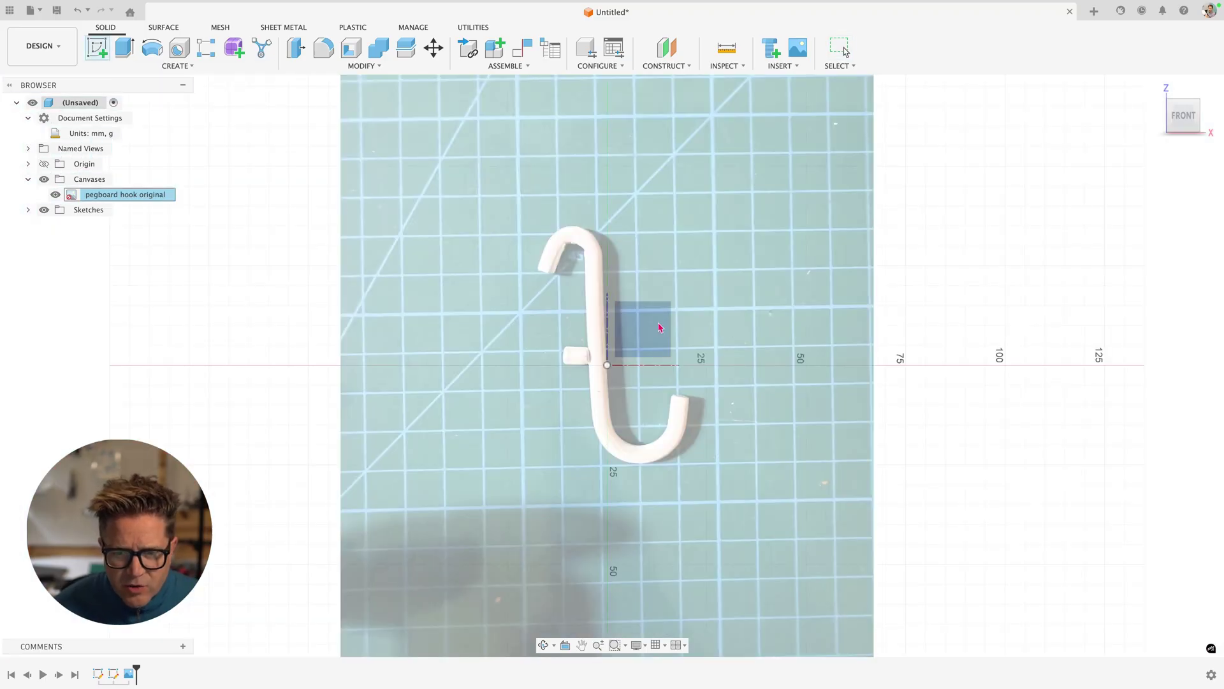
- Start a sketch on the front plane and lower the hook canvas opacity to 23
{"action": "left_click", "coordinate": [642, 333]}
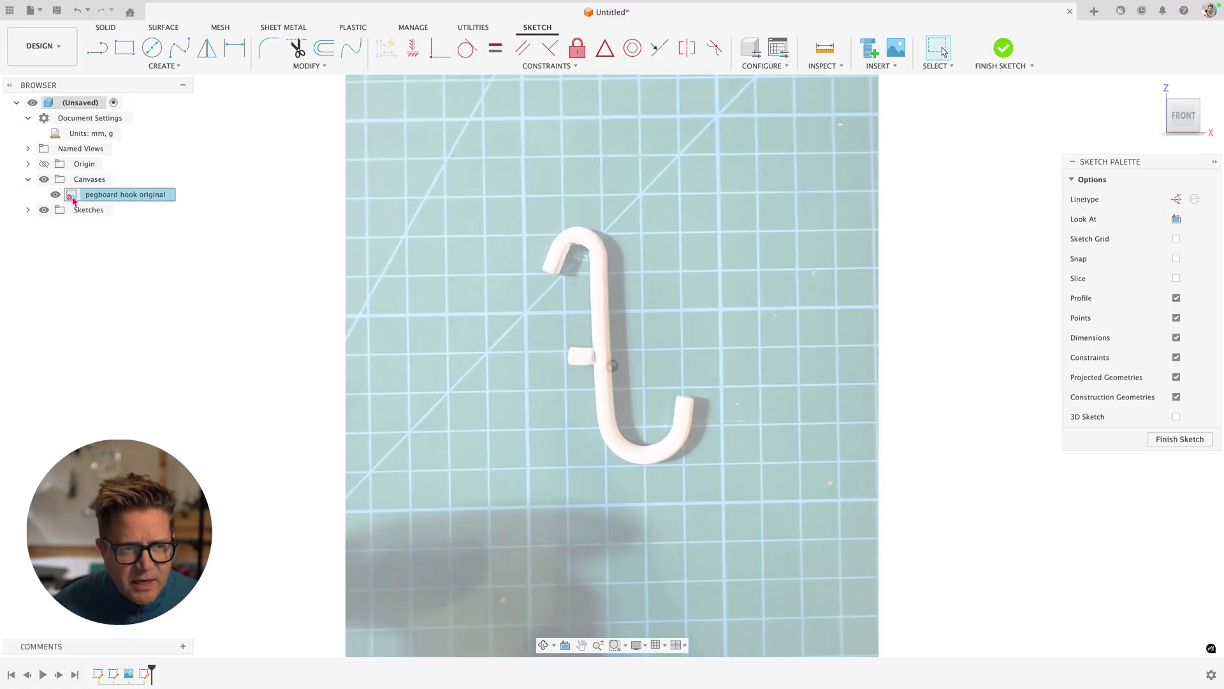
{"action": "left_click", "coordinate": [80, 198]}
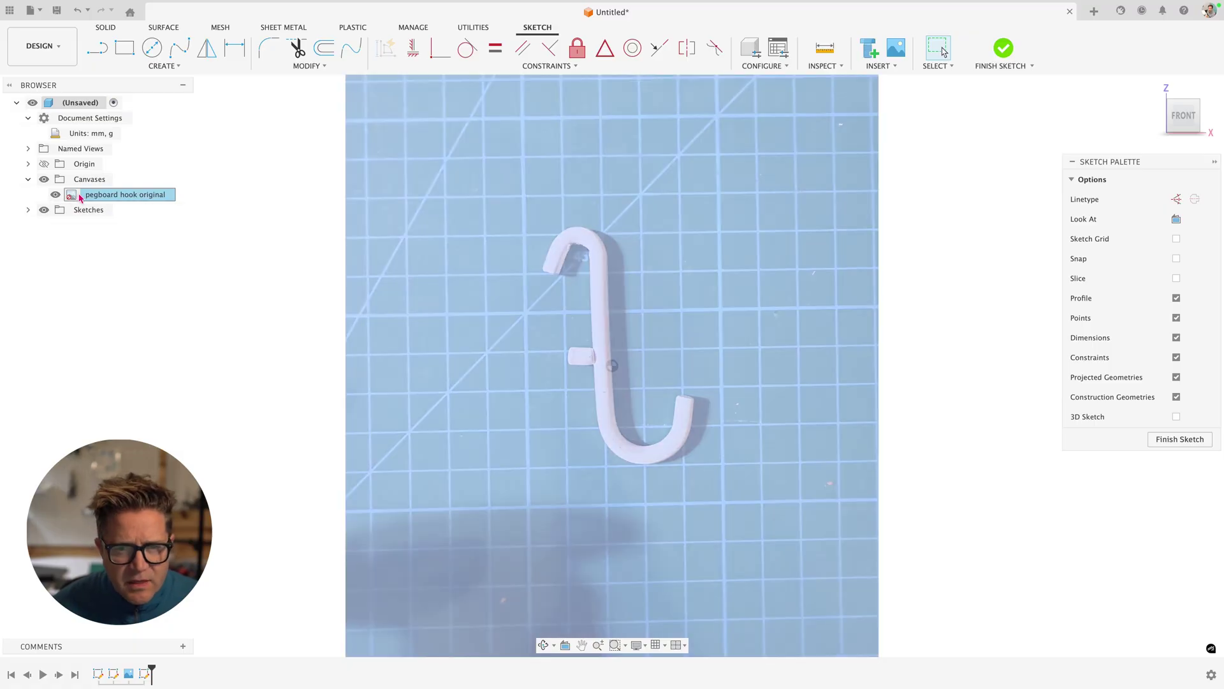
{"action": "right_click", "coordinate": [80, 199]}
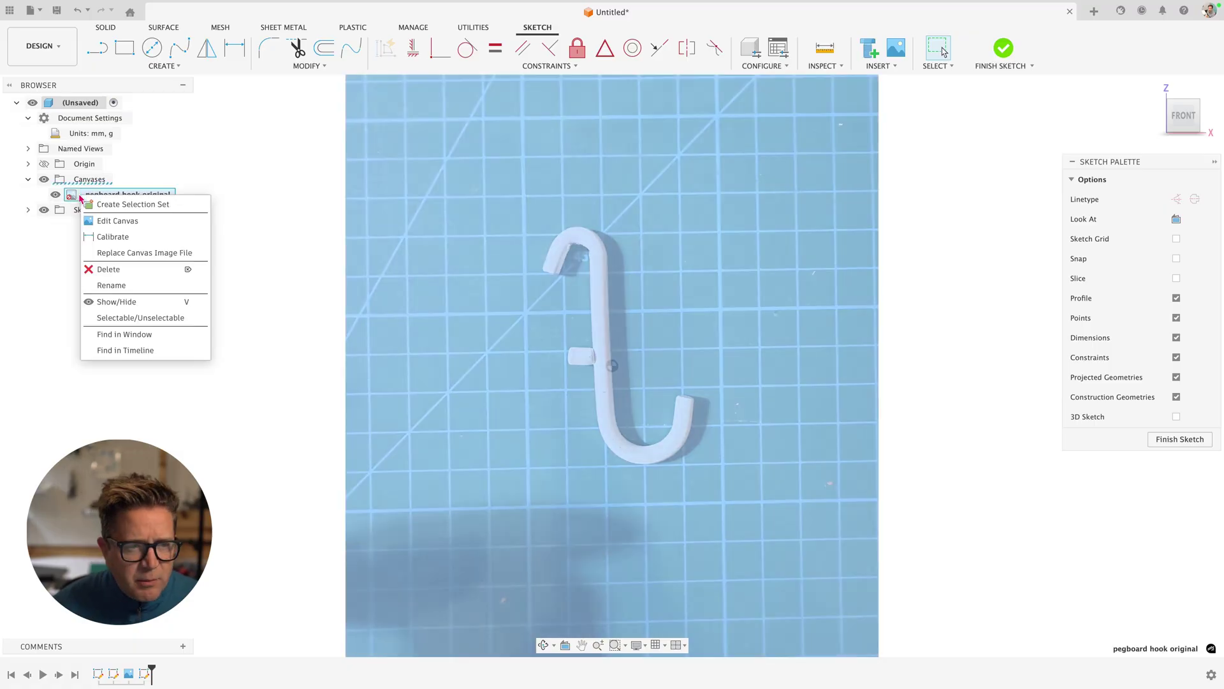
{"action": "left_click", "coordinate": [150, 220]}
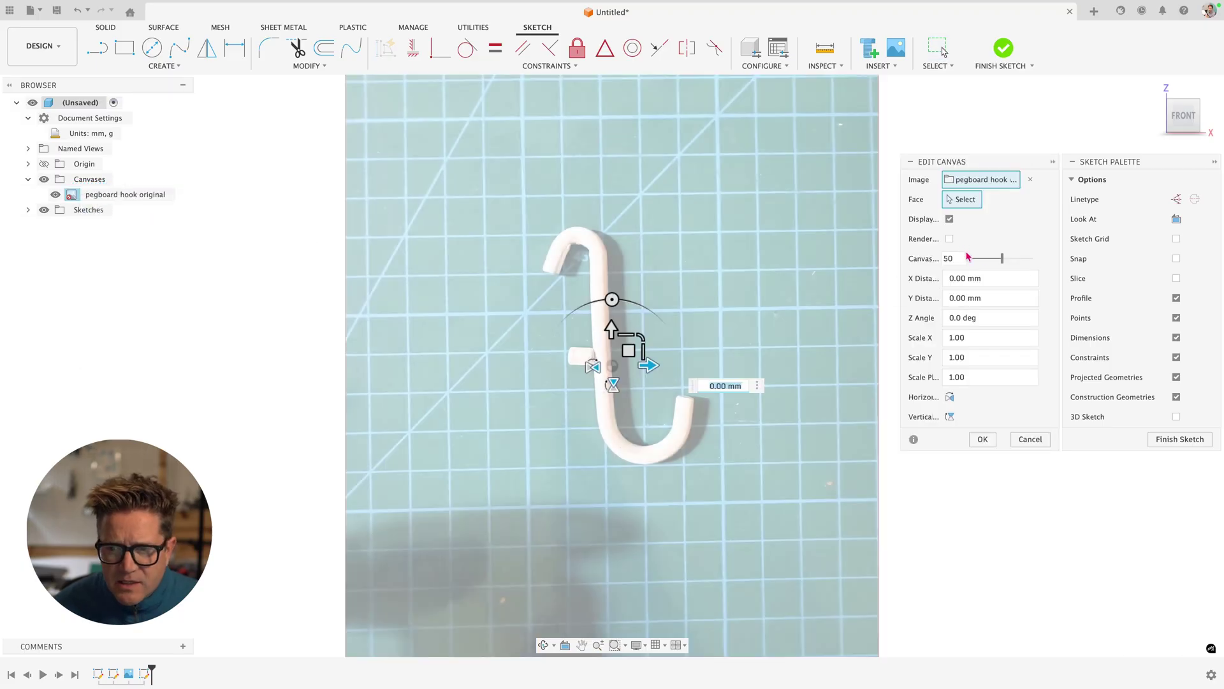
{"action": "mouse_move", "coordinate": [1000, 258]}
{"action": "left_mouse_down"}
{"action": "mouse_move", "coordinate": [979, 259]}
{"action": "mouse_move", "coordinate": [1037, 266]}
{"action": "mouse_move", "coordinate": [986, 258]}
{"action": "left_mouse_up"}
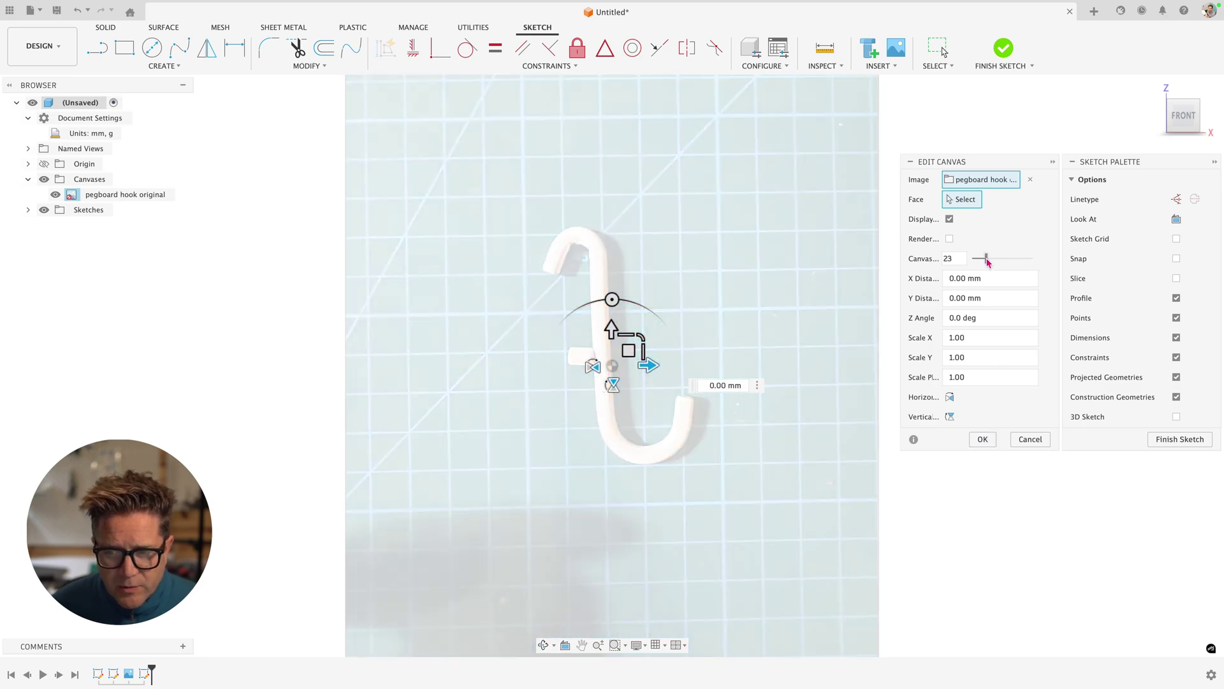
- Review the Canvas dialog settings on the 'Insert canvas' help page, then return to Fusion
{"action": "key", "text": "super+Tab"}
{"action": "scroll", "coordinate": [638, 399], "scroll_direction": "down", "scroll_amount": 10}
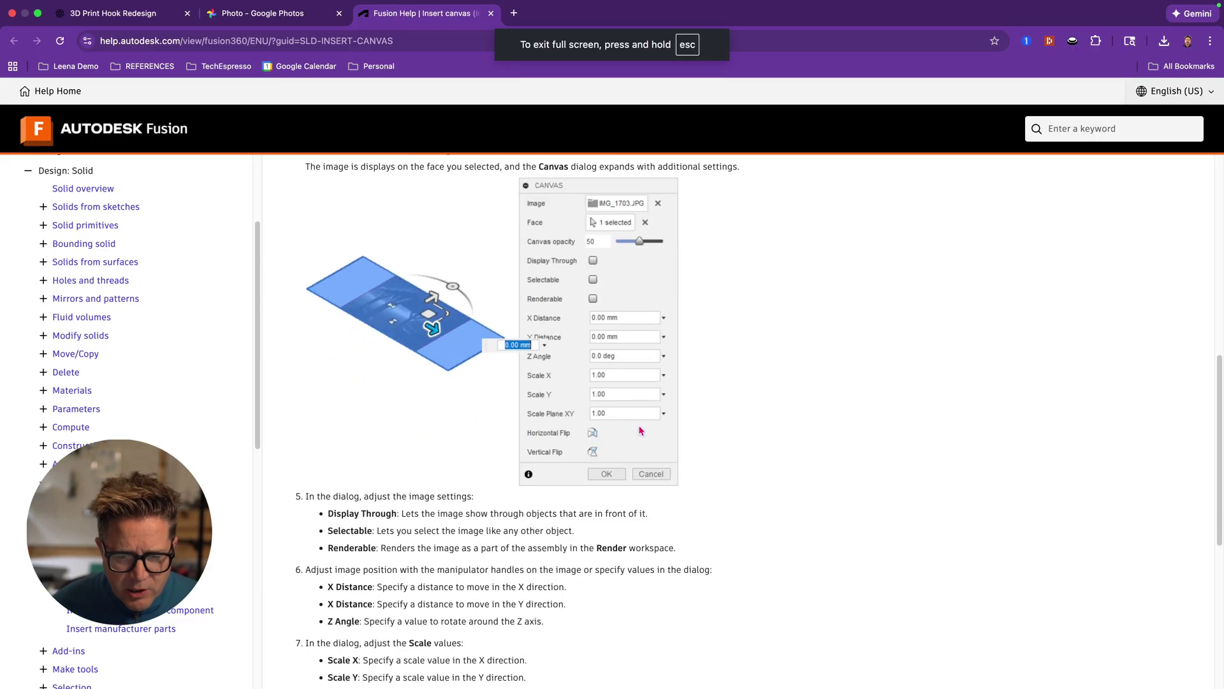
{"action": "scroll", "coordinate": [403, 410], "scroll_direction": "down", "scroll_amount": 3}
{"action": "scroll", "coordinate": [416, 389], "scroll_direction": "up", "scroll_amount": 3}
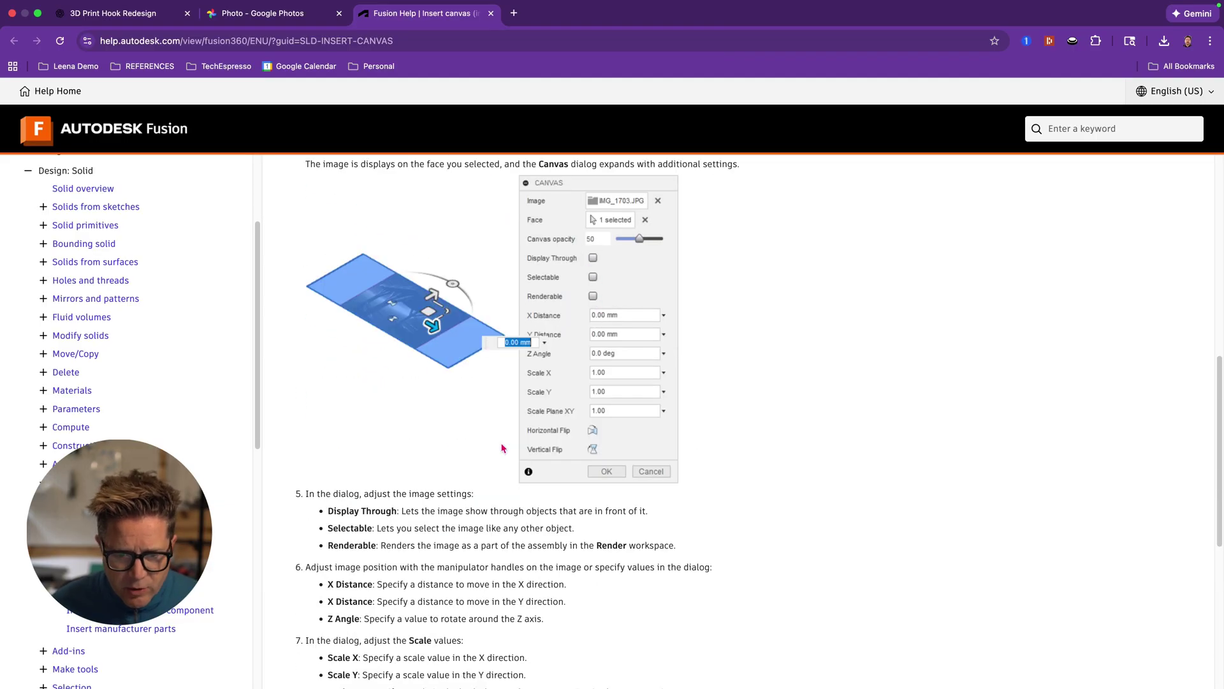
{"action": "key", "text": "super+Tab"}
{"action": "scroll", "coordinate": [593, 291], "scroll_direction": "up", "scroll_amount": 5}
{"action": "scroll", "coordinate": [565, 283], "scroll_direction": "down", "scroll_amount": 2}
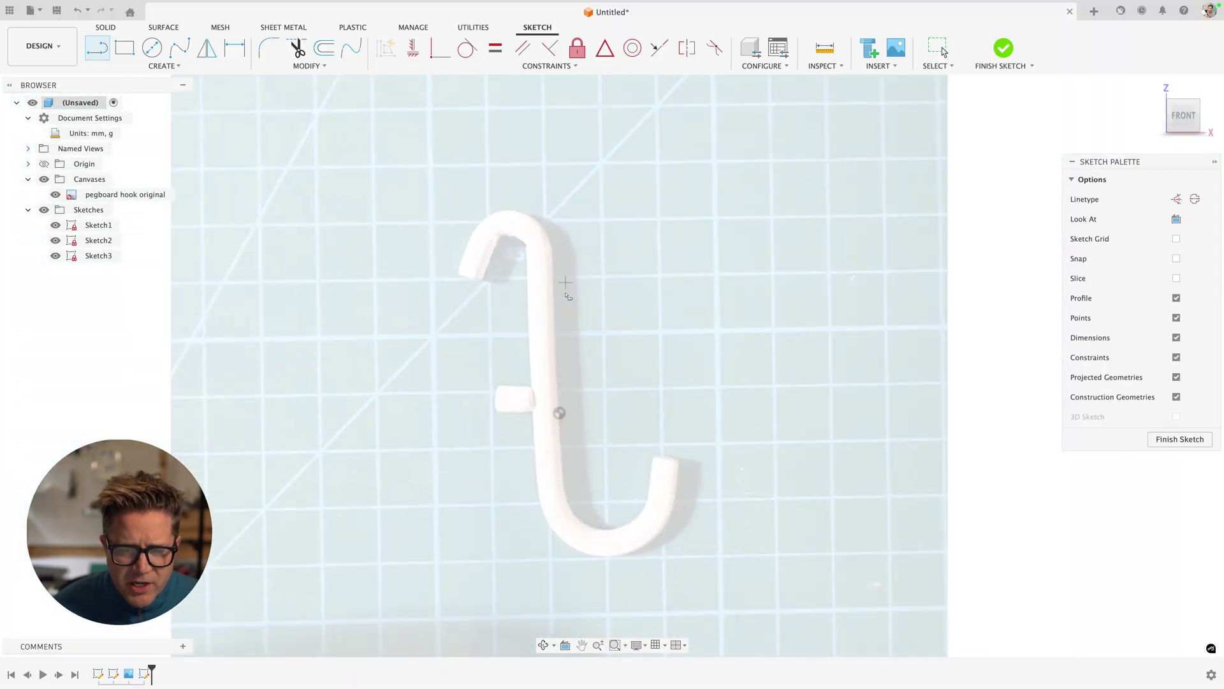
- Draw a straight line down the hook's shank over the photo
{"action": "left_click", "coordinate": [552, 251]}
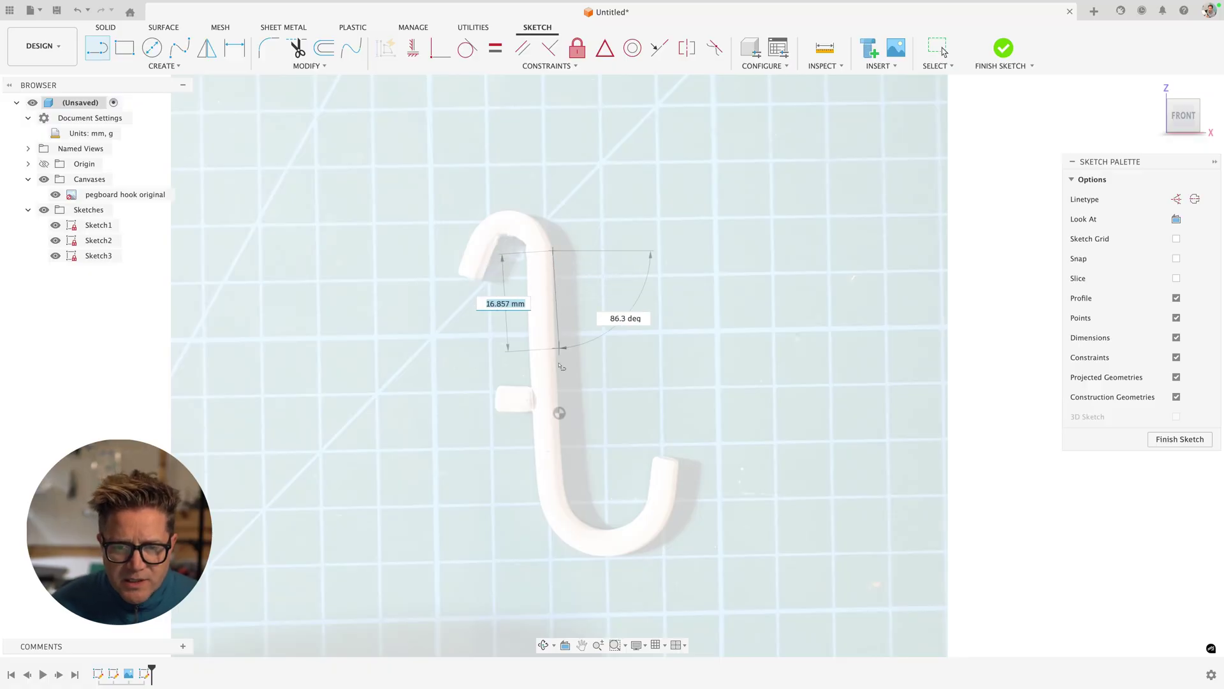
{"action": "left_click", "coordinate": [563, 482]}
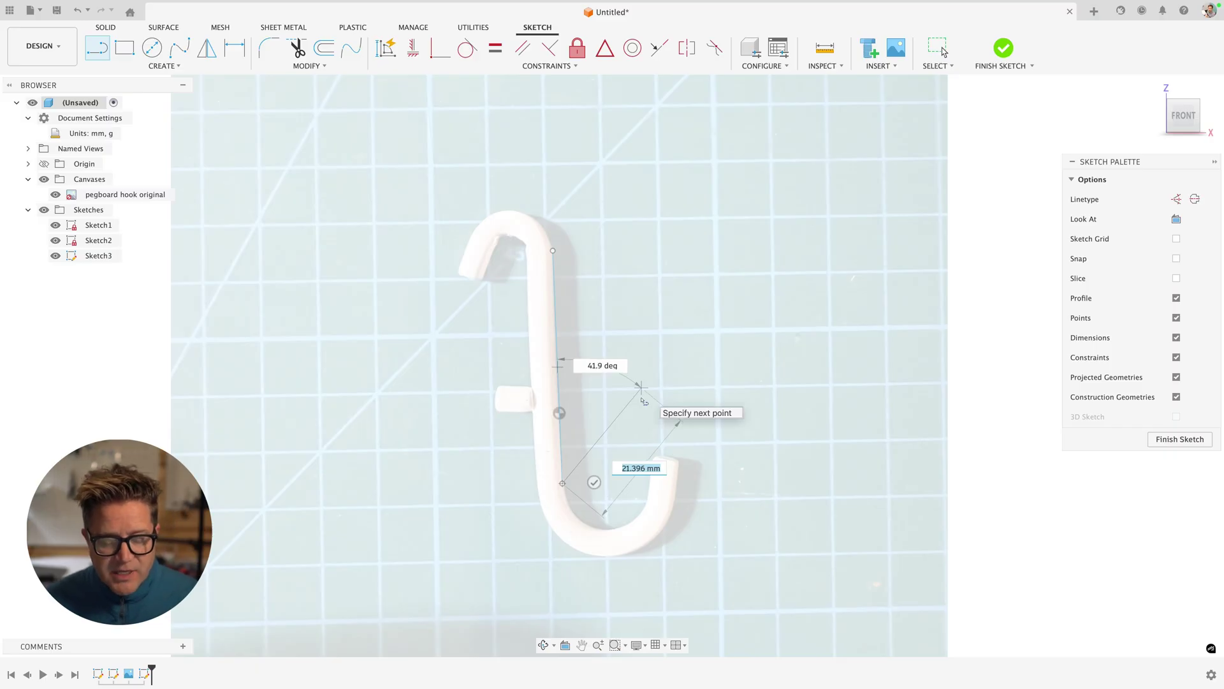
{"action": "key", "text": "Escape"}
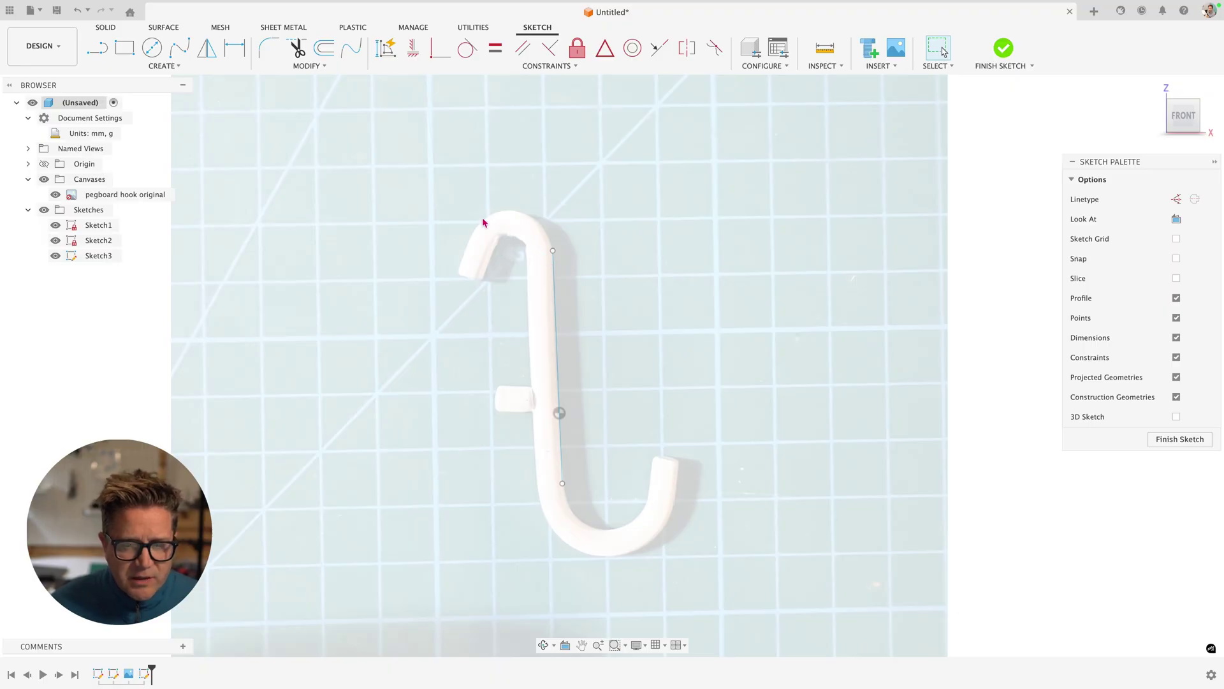
{"action": "scroll", "coordinate": [641, 300], "scroll_direction": "down", "scroll_amount": 3}
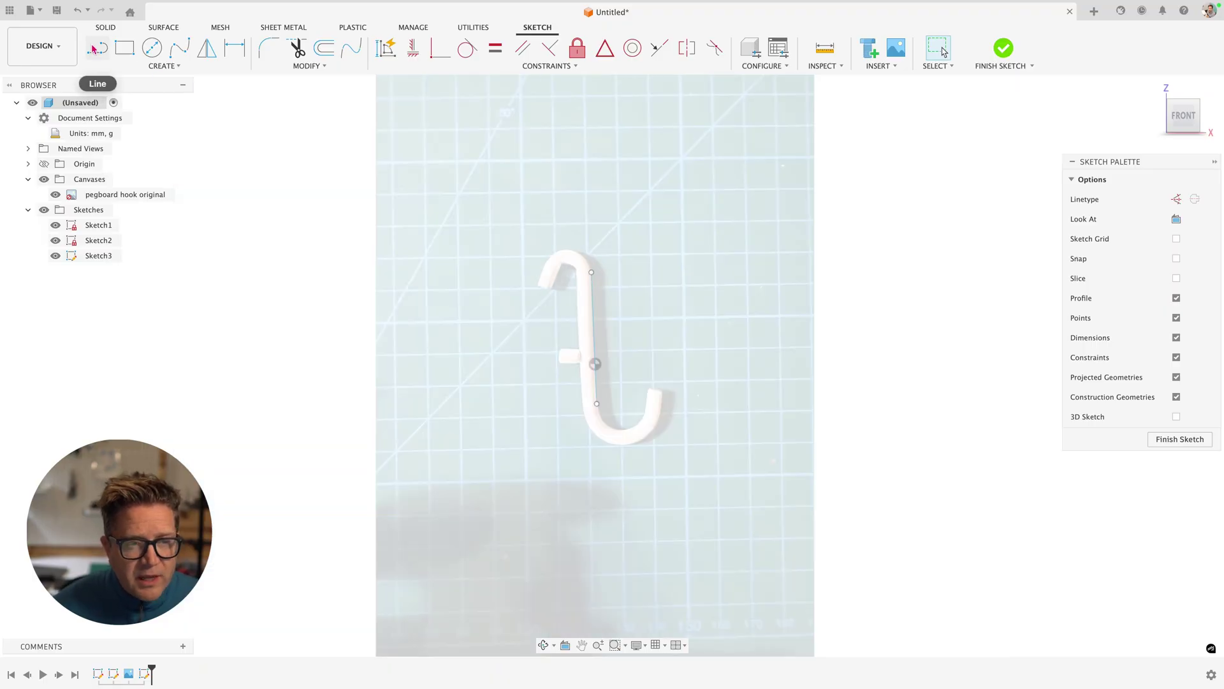
- Trace a connected path: top bend tangent arc, long shank line, and bottom tangent arc
{"action": "left_click", "coordinate": [97, 48]}
{"action": "left_click", "coordinate": [733, 272]}
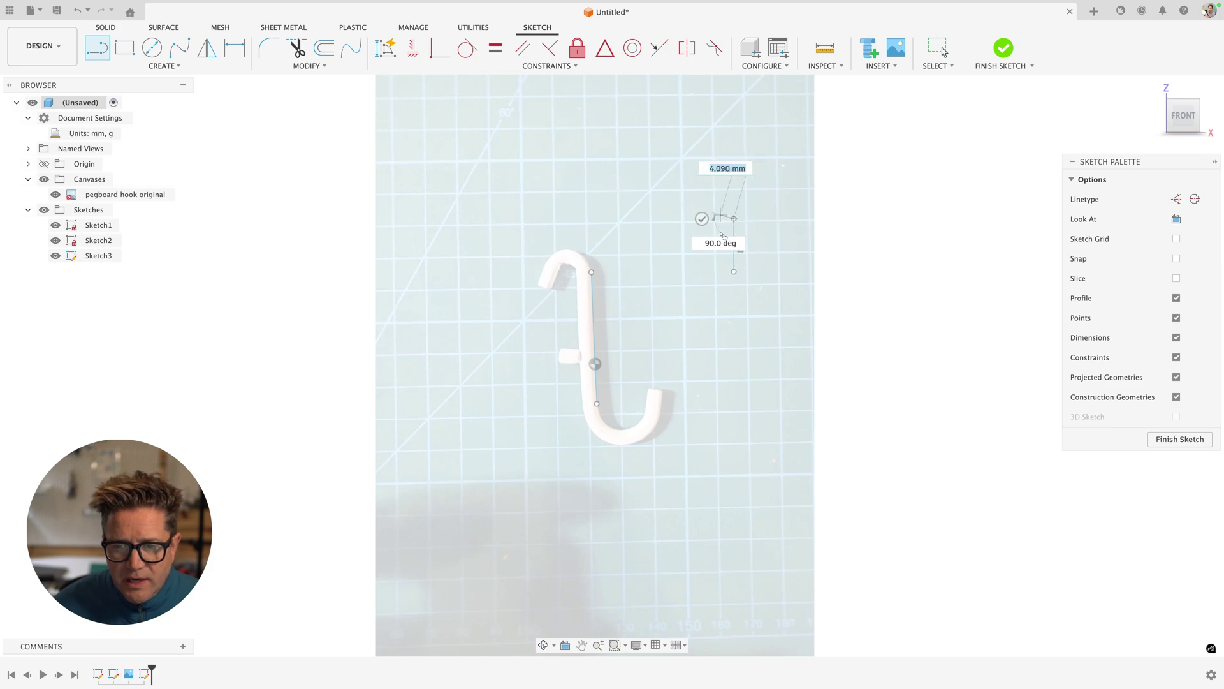
{"action": "left_click", "coordinate": [733, 212]}
{"action": "left_click_drag", "start_coordinate": [733, 213], "coordinate": [789, 211]}
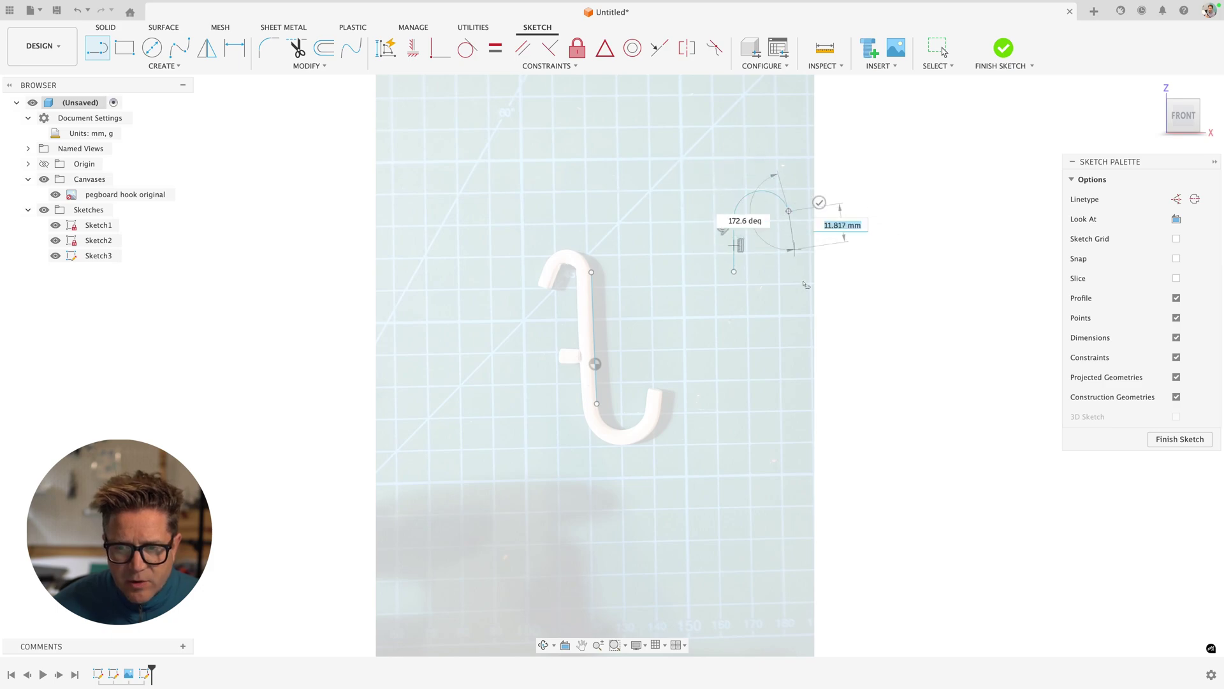
{"action": "left_click", "coordinate": [789, 371]}
{"action": "left_click_drag", "start_coordinate": [789, 372], "coordinate": [866, 379]}
{"action": "key", "text": "Escape"}
{"action": "scroll", "coordinate": [873, 223], "scroll_direction": "up", "scroll_amount": 3}
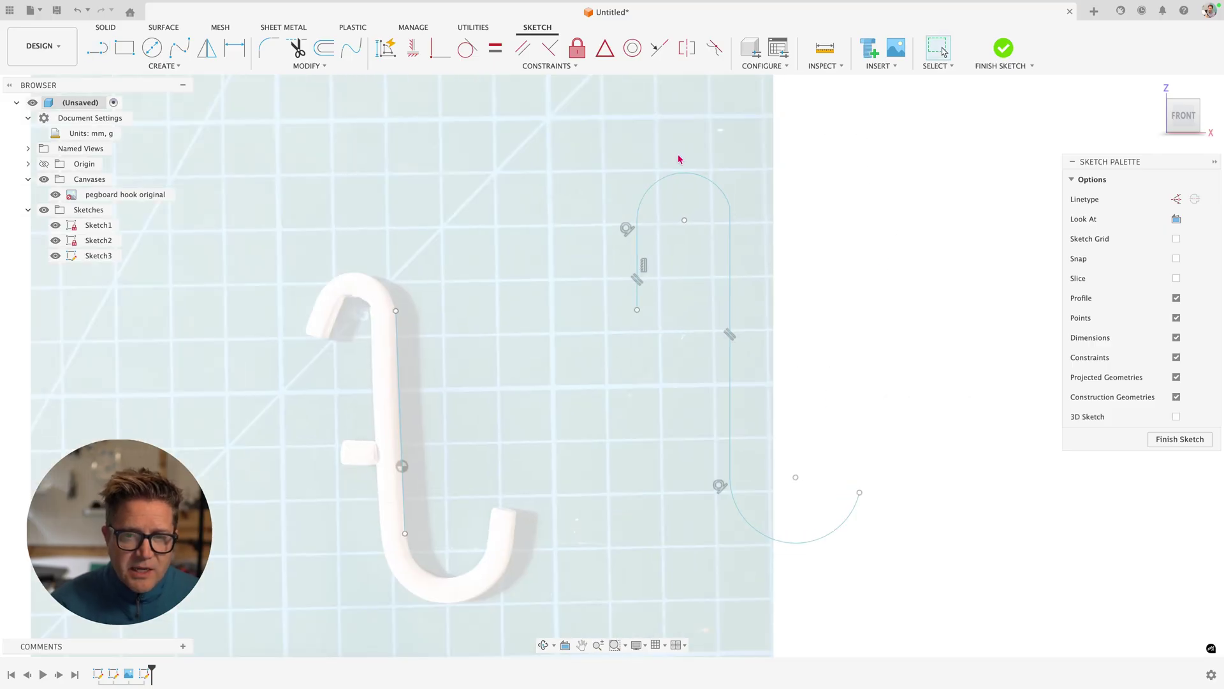
{"action": "key", "text": "s"}
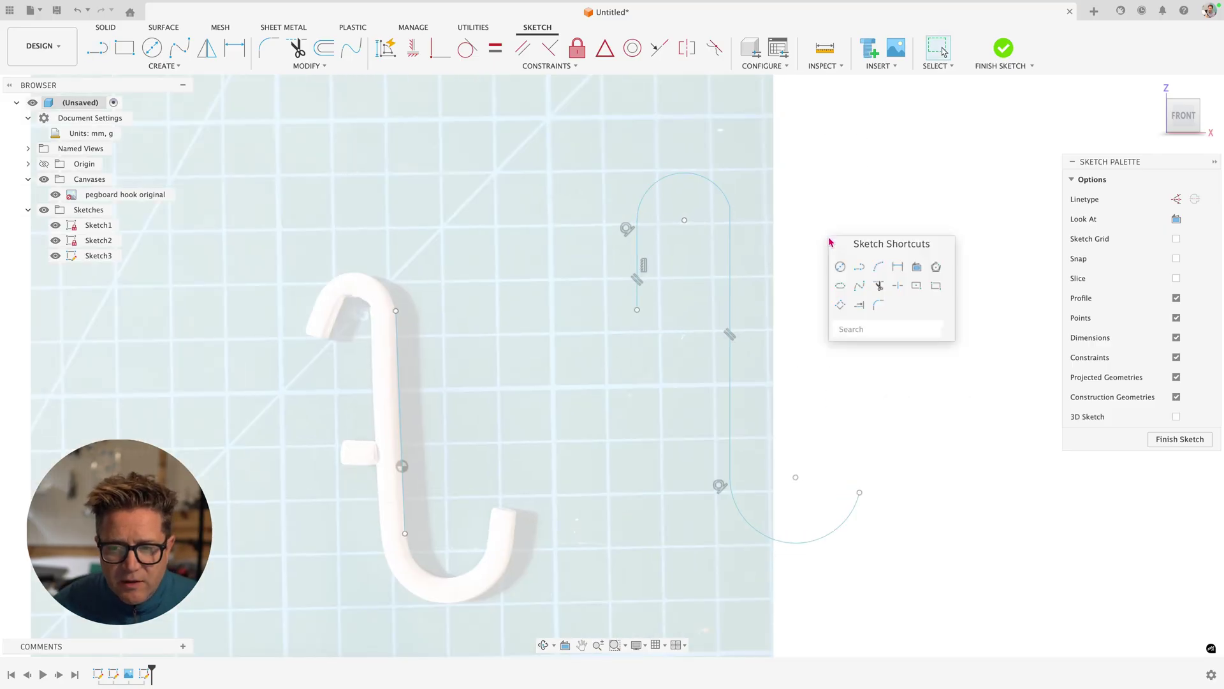
- Finish Sketch3 and start a thin extrusion with the hook path as profile
{"action": "left_click", "coordinate": [1195, 439]}
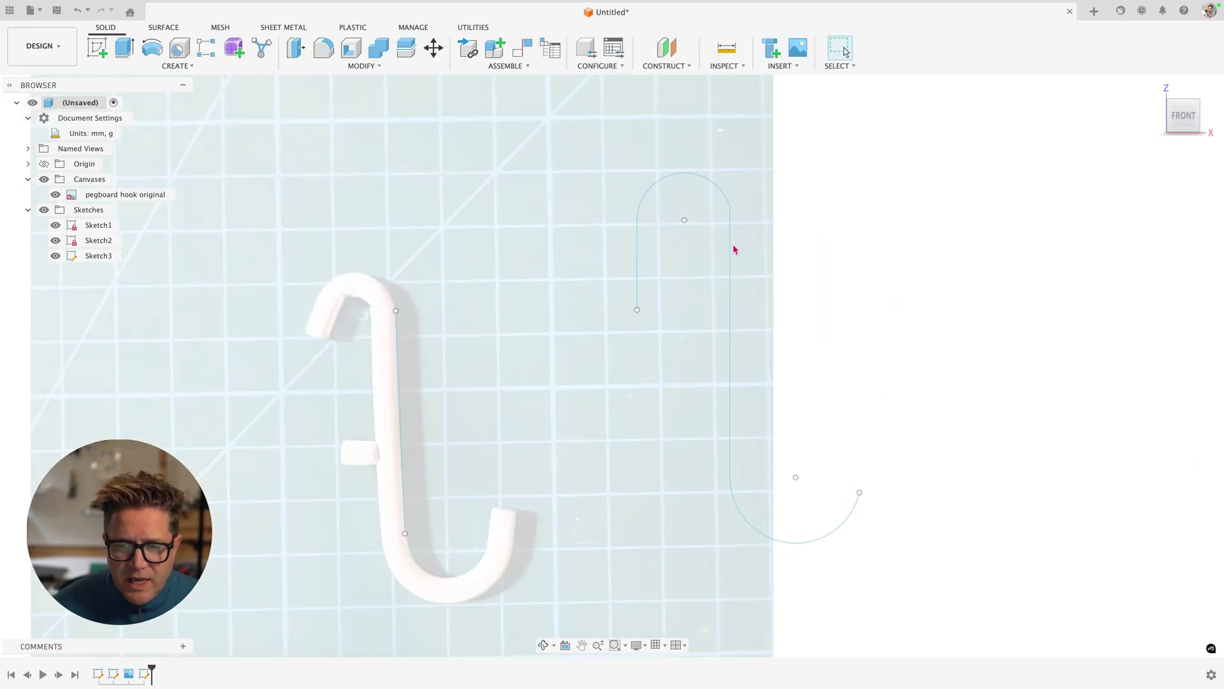
{"action": "key", "text": "e"}
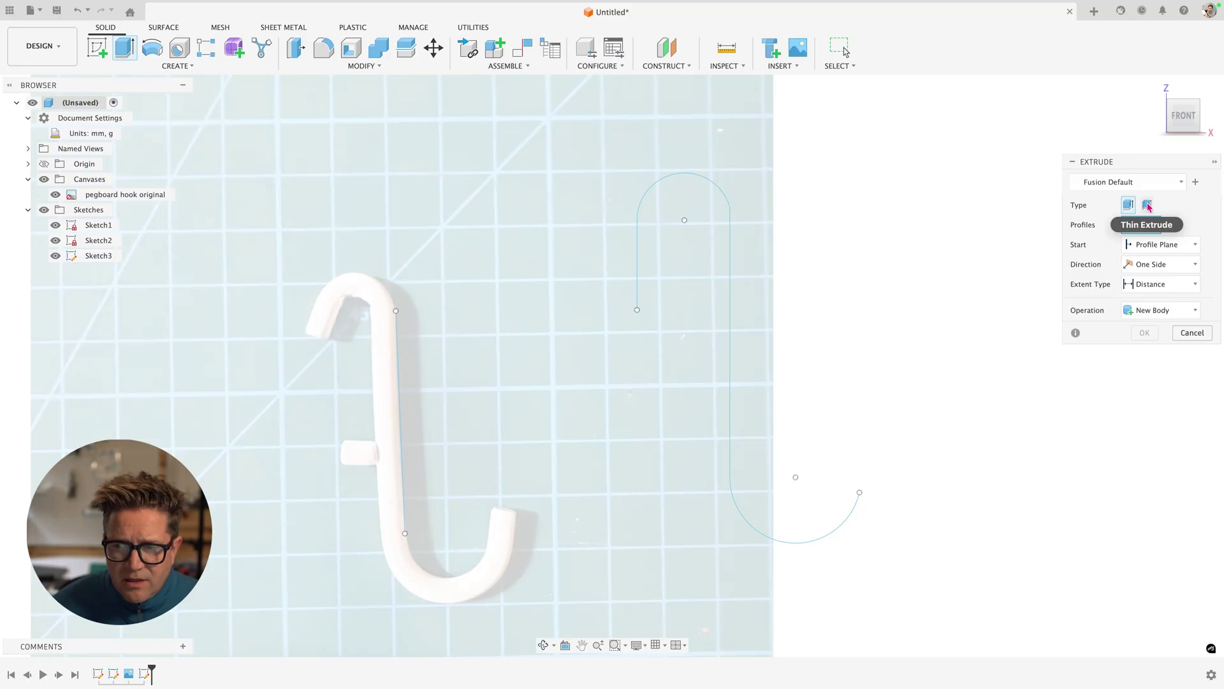
{"action": "left_click", "coordinate": [1148, 205]}
{"action": "left_click", "coordinate": [731, 265]}
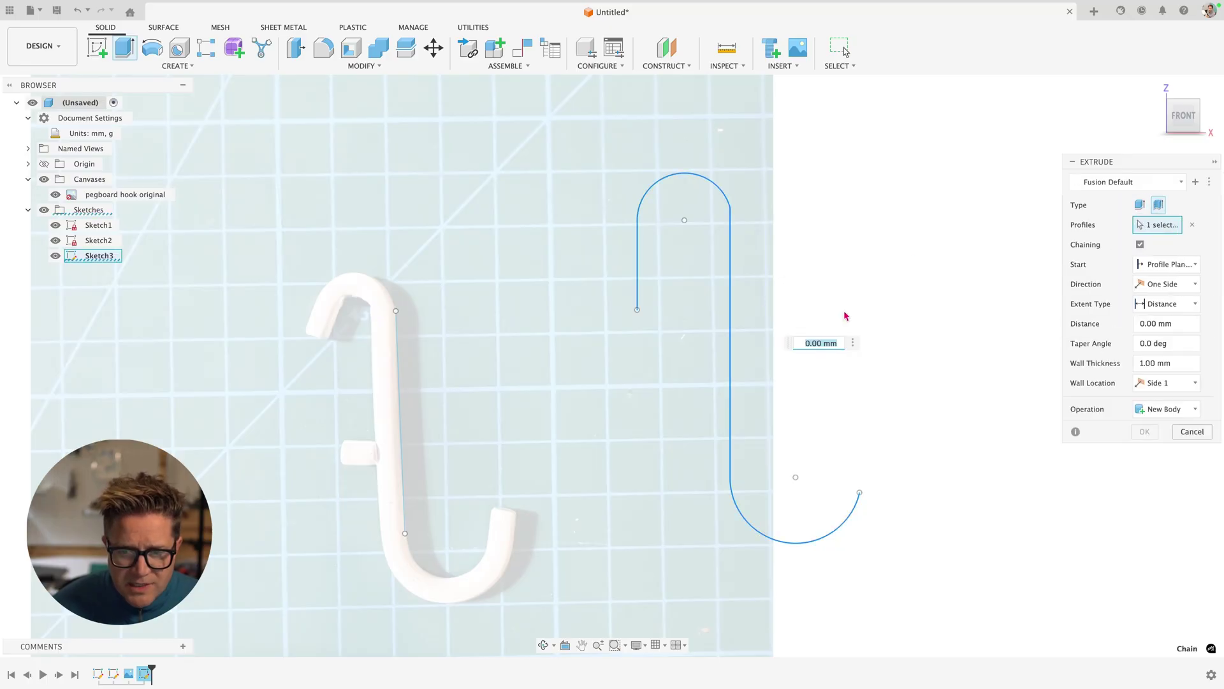
- Set the thin extrusion's wall thickness to 3 mm and drag the depth to 18 mm
{"action": "middle_click_drag", "start_coordinate": [844, 314], "coordinate": [655, 393]}
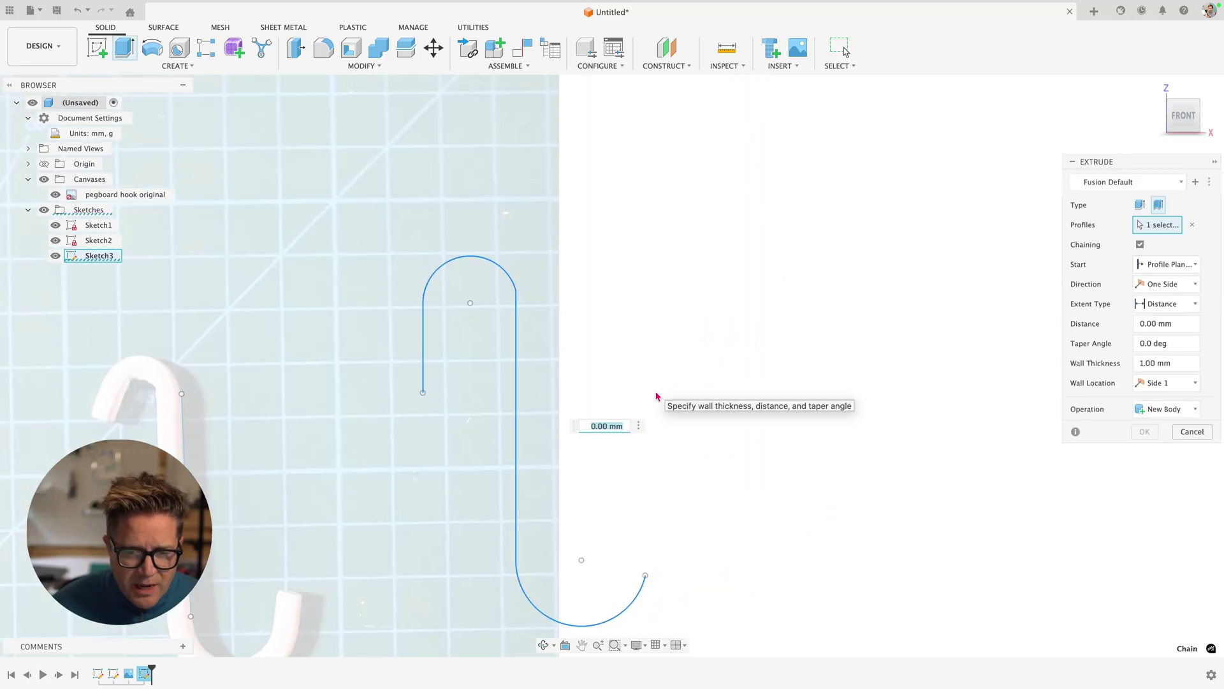
{"action": "type", "text": "e"}
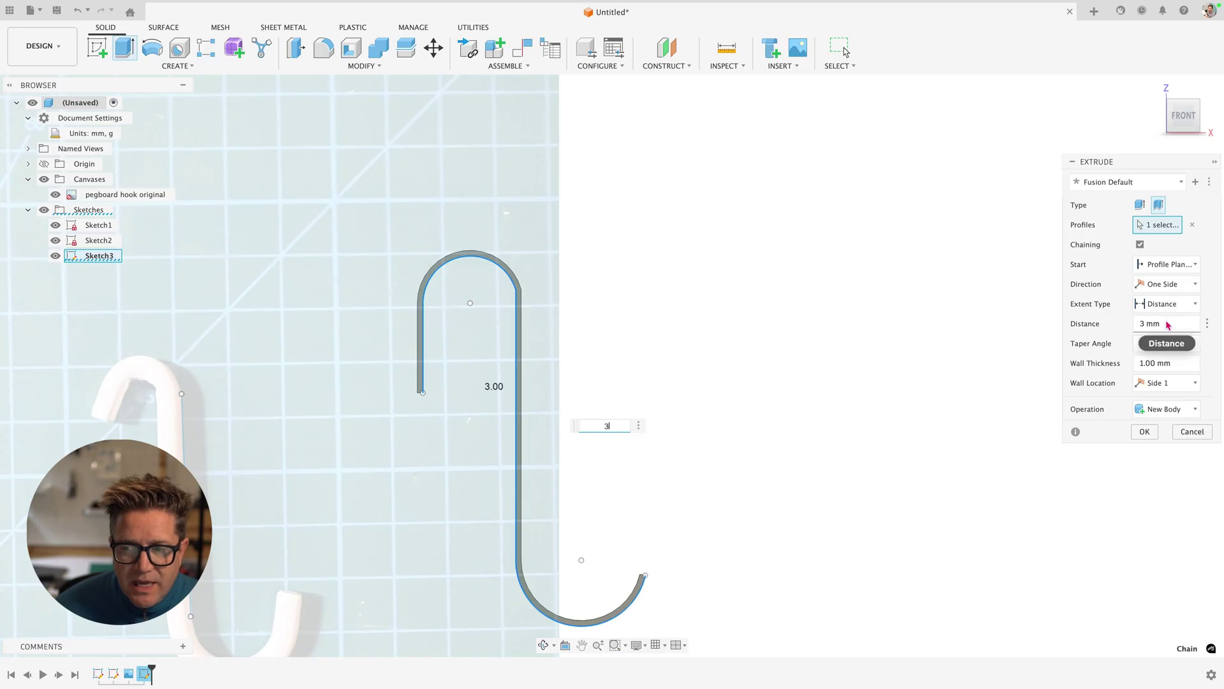
{"action": "left_click", "coordinate": [1166, 363]}
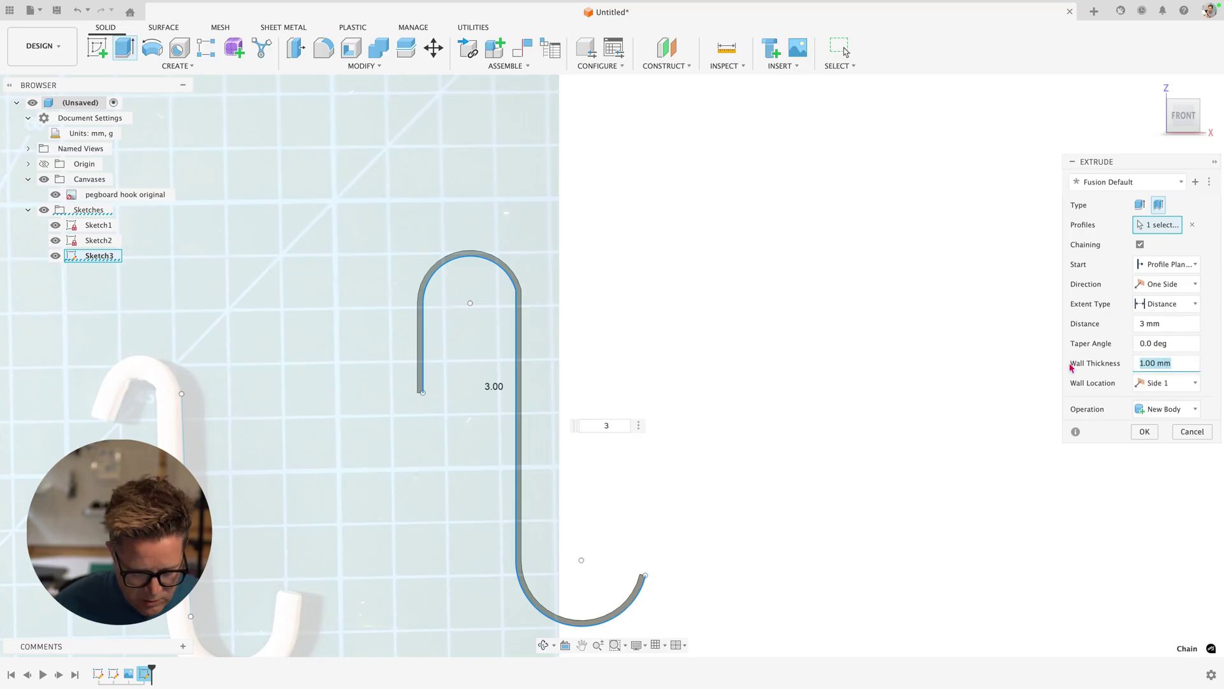
{"action": "type", "text": "3"}
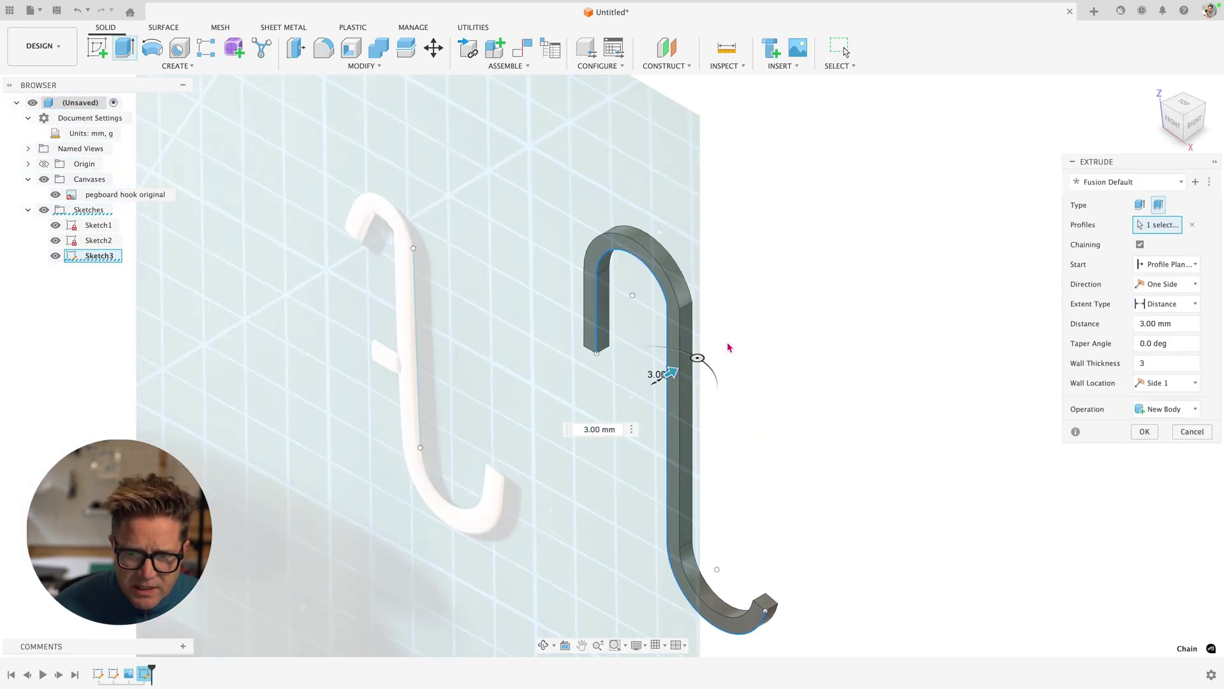
{"action": "left_click_drag", "start_coordinate": [668, 386], "coordinate": [732, 333]}
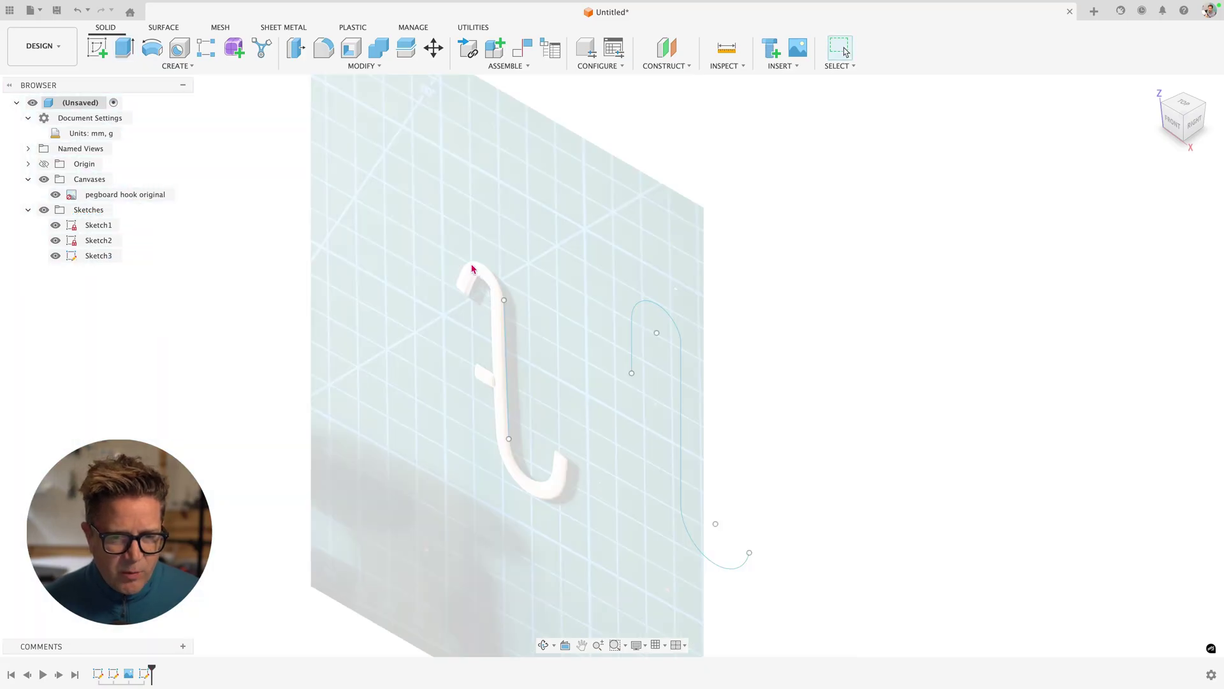
- Delete the offset hook path, view from the front, and reopen Sketch3 for editing
{"action": "double_click", "coordinate": [676, 329]}
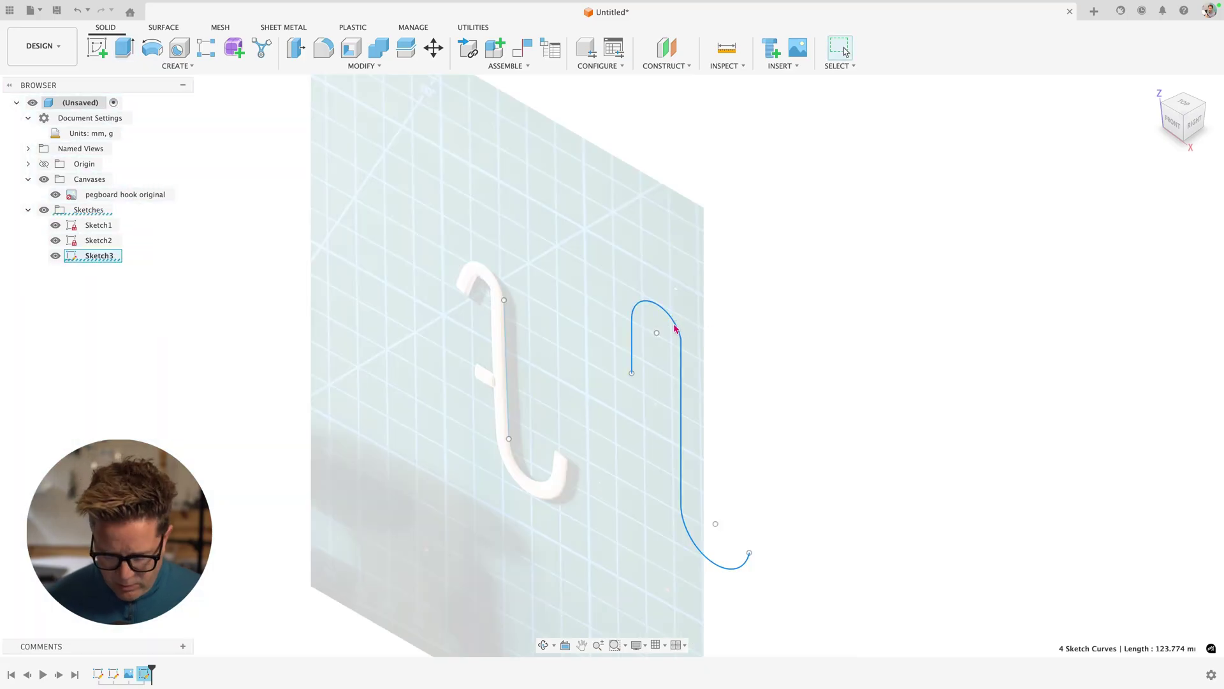
{"action": "key", "text": "Delete"}
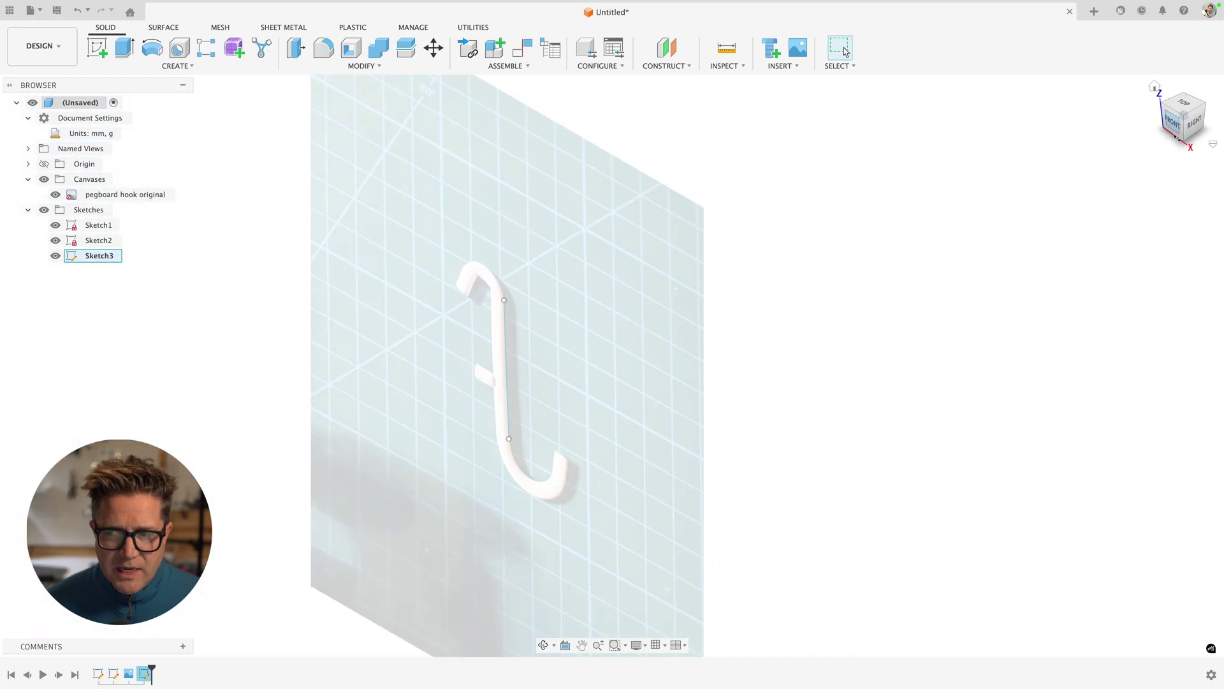
{"action": "left_click", "coordinate": [1173, 122]}
{"action": "type", "text": "sa"}
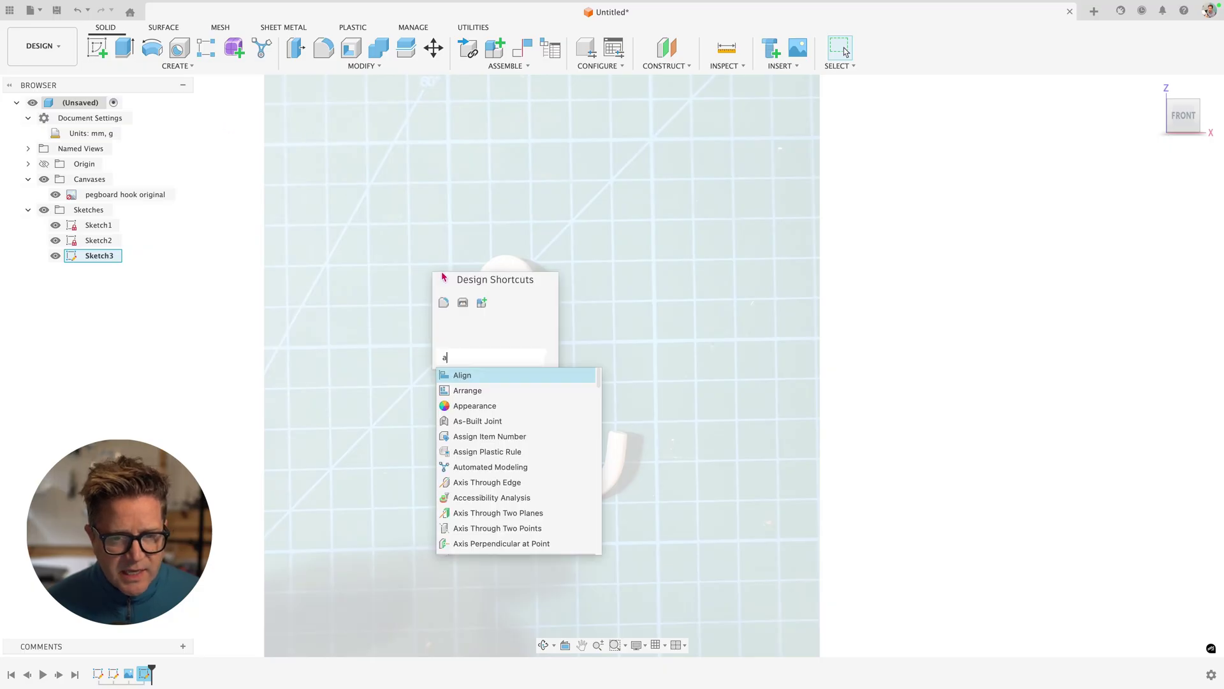
{"action": "right_click", "coordinate": [144, 674]}
{"action": "left_click", "coordinate": [235, 527]}
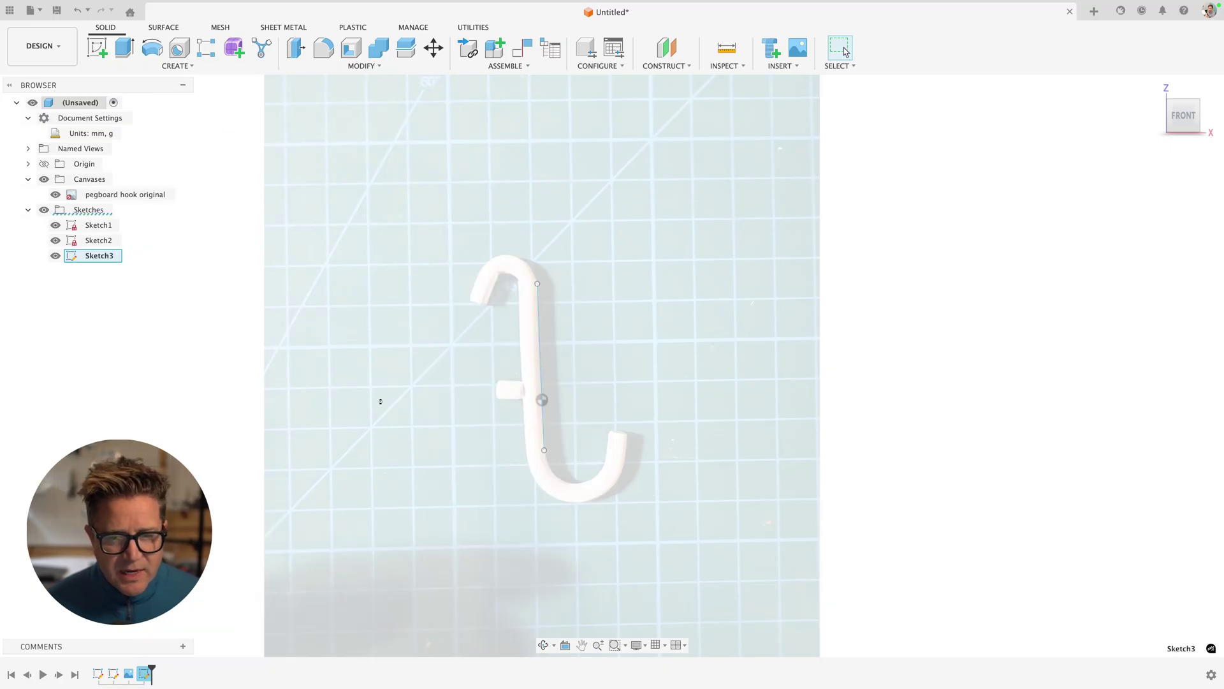
- Try a tangent arc at the shank's lower end, then delete the hook's bottom arc
{"action": "type", "text": "sarc"}
{"action": "left_click", "coordinate": [361, 277]}
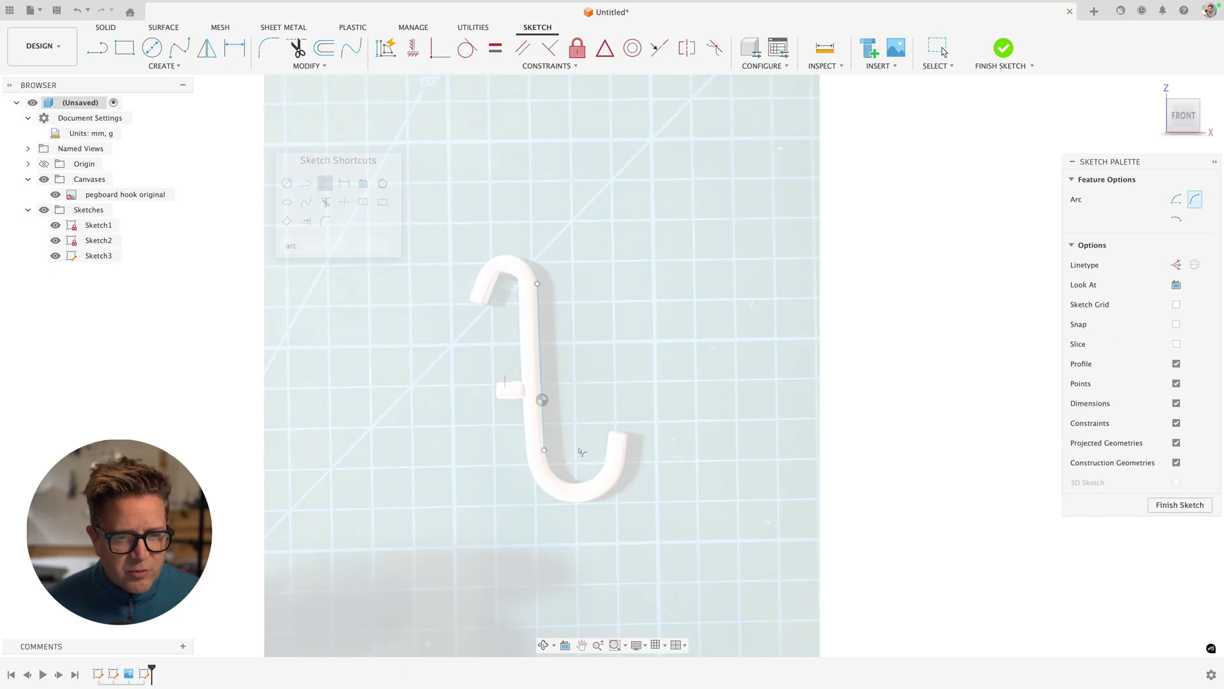
{"action": "left_click", "coordinate": [544, 452]}
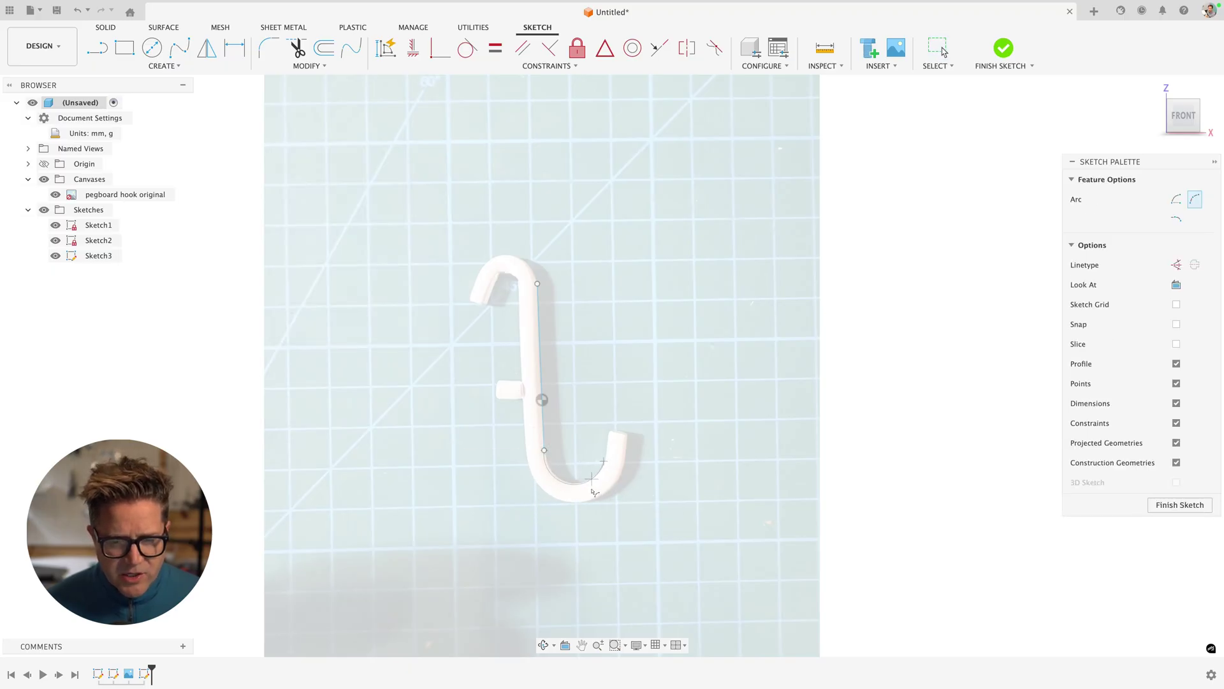
{"action": "scroll", "coordinate": [594, 492], "scroll_direction": "up", "scroll_amount": 3}
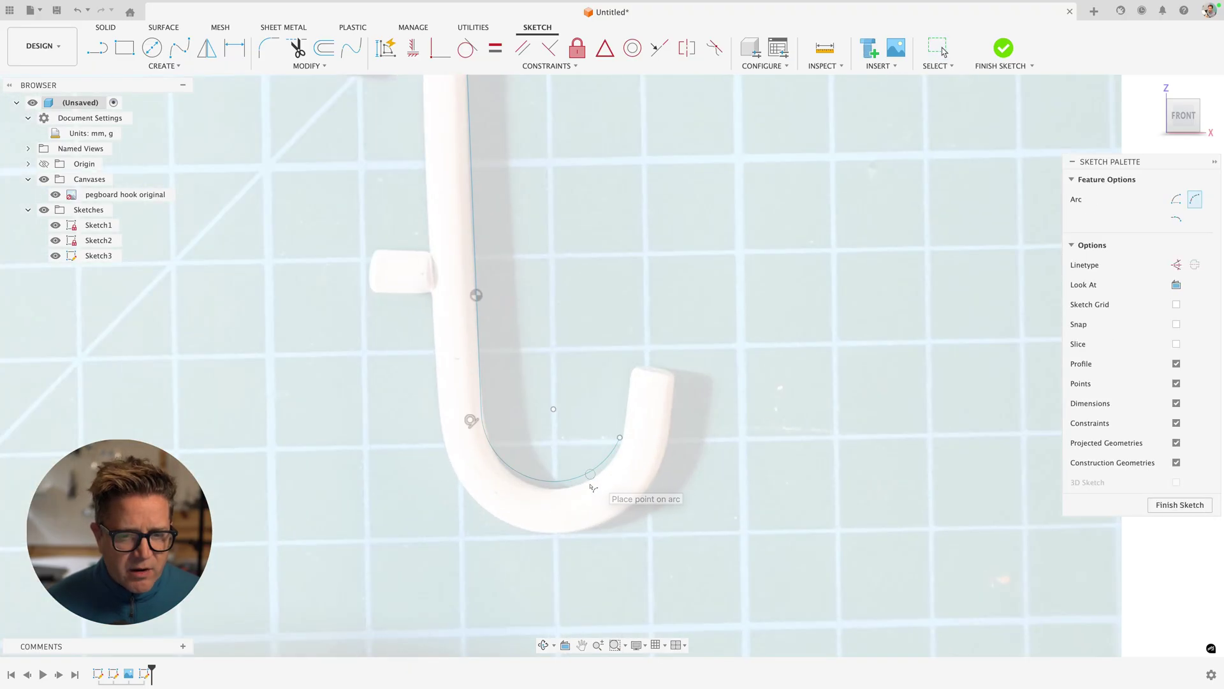
{"action": "scroll", "coordinate": [593, 488], "scroll_direction": "down", "scroll_amount": 3}
{"action": "key", "text": "Escape"}
{"action": "left_click", "coordinate": [588, 471]}
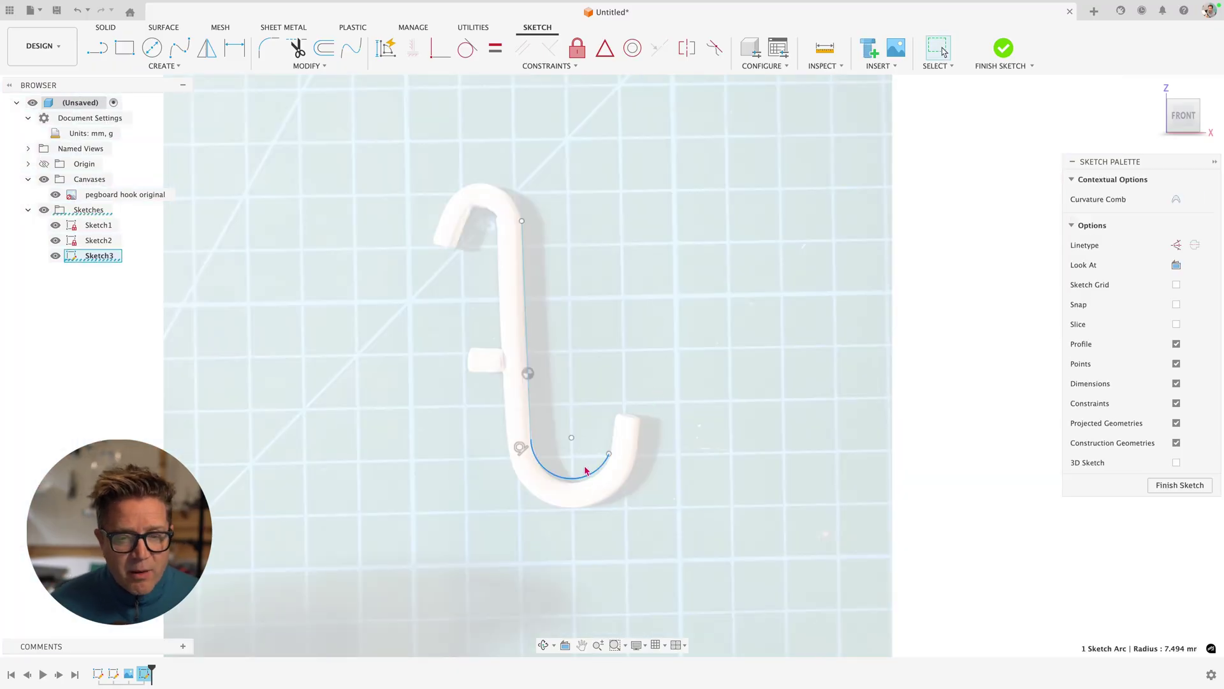
{"action": "scroll", "coordinate": [579, 375], "scroll_direction": "down", "scroll_amount": 3}
{"action": "left_click", "coordinate": [585, 471]}
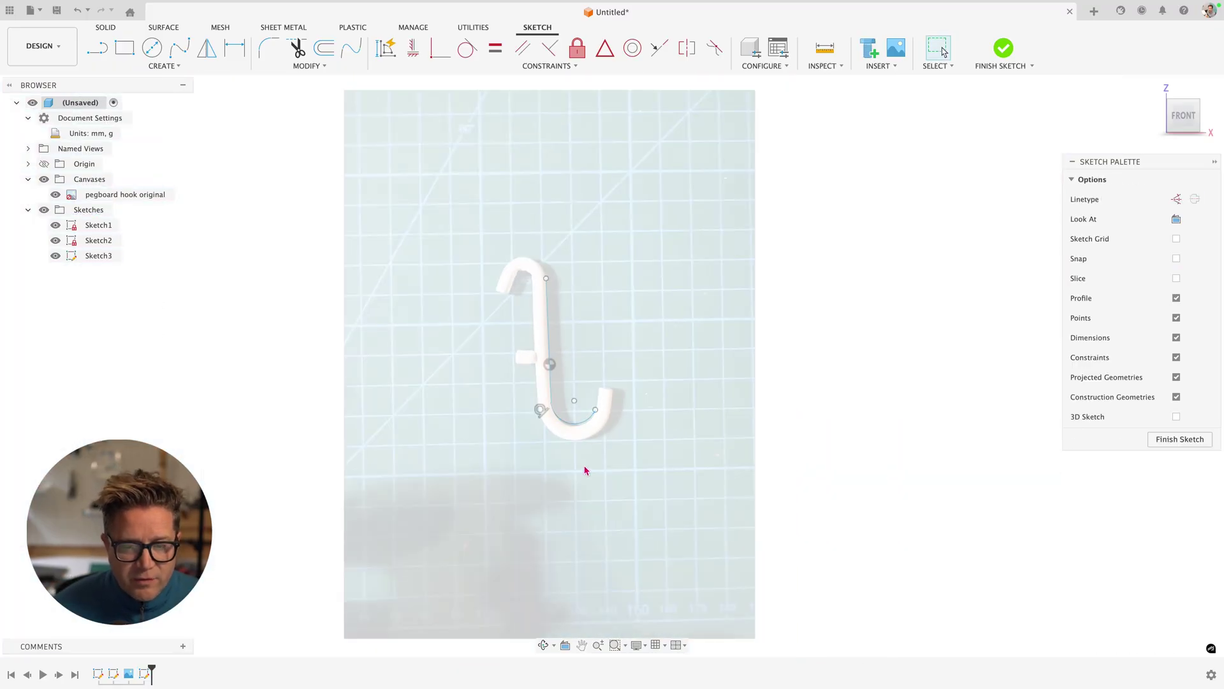
{"action": "left_click", "coordinate": [582, 426]}
{"action": "key", "text": "Delete"}
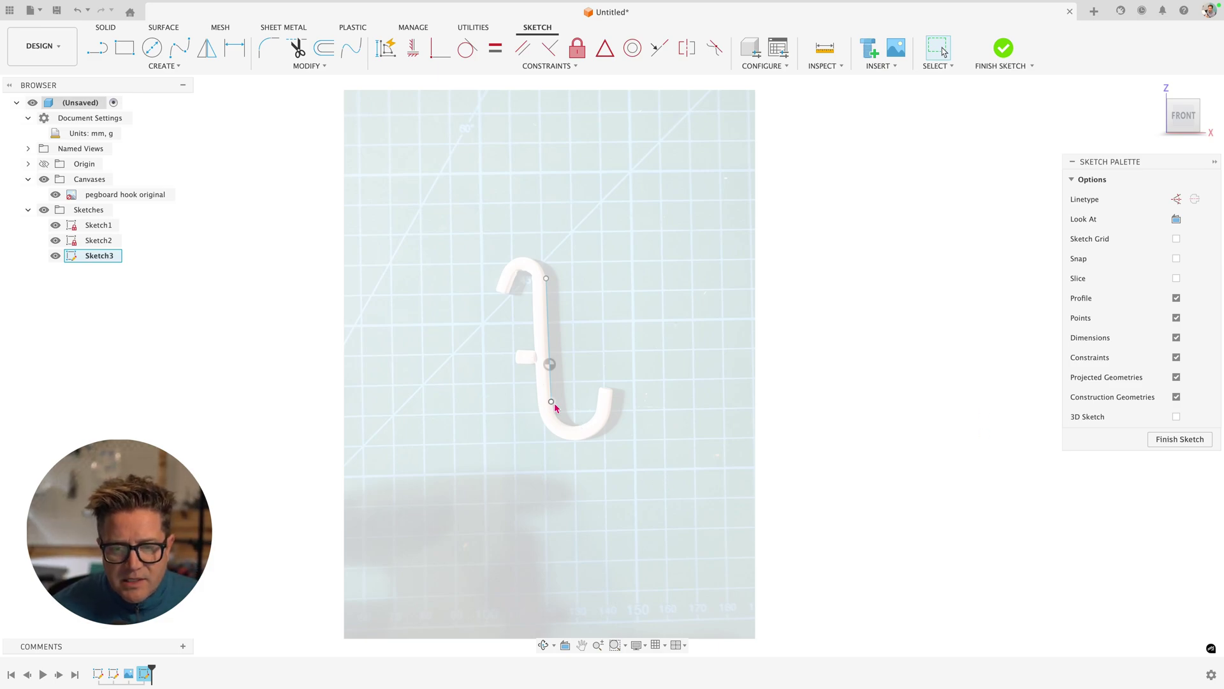
- Remove a stray horizontal line and draw a tangent arc around the hook's bottom bend
{"action": "scroll", "coordinate": [551, 401], "scroll_direction": "up", "scroll_amount": 3}
{"action": "left_click", "coordinate": [551, 401]}
{"action": "left_click", "coordinate": [595, 401]}
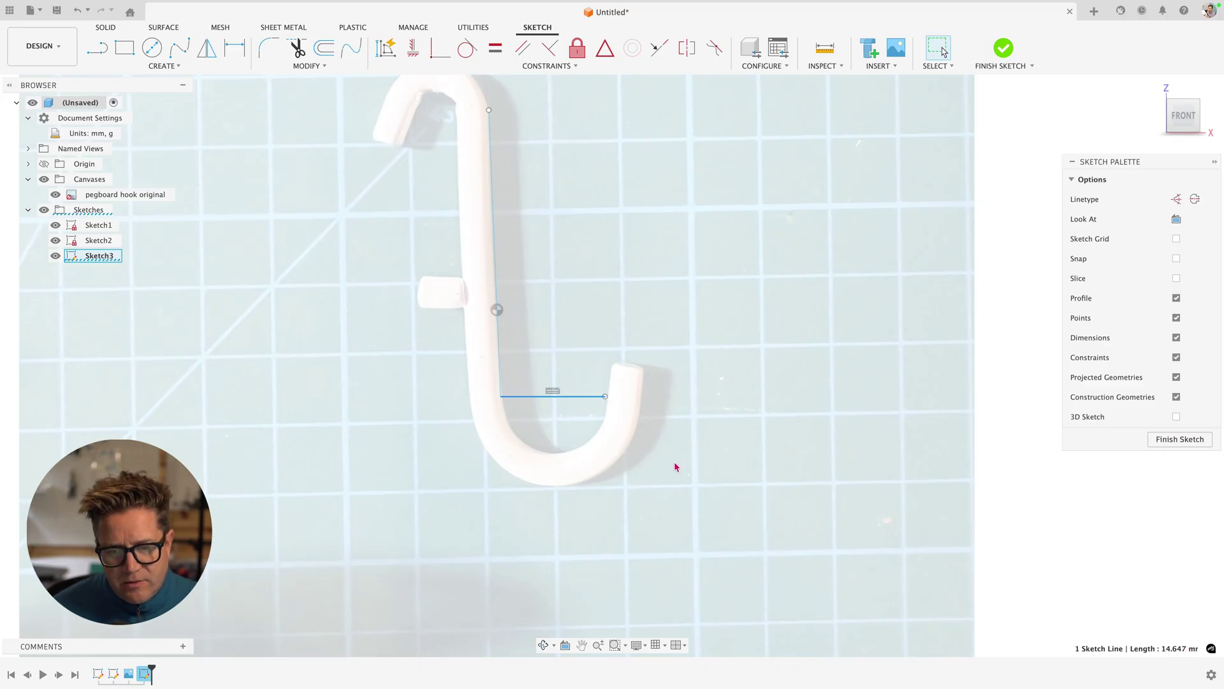
{"action": "key", "text": "Delete"}
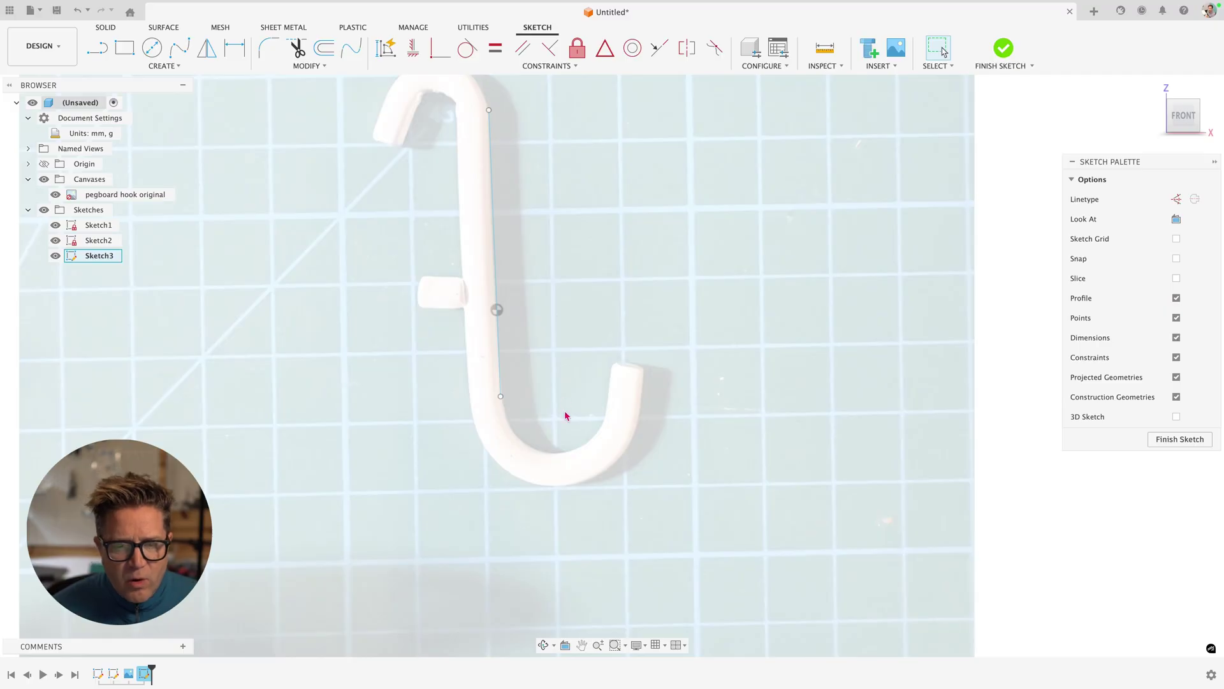
{"action": "key", "text": "a"}
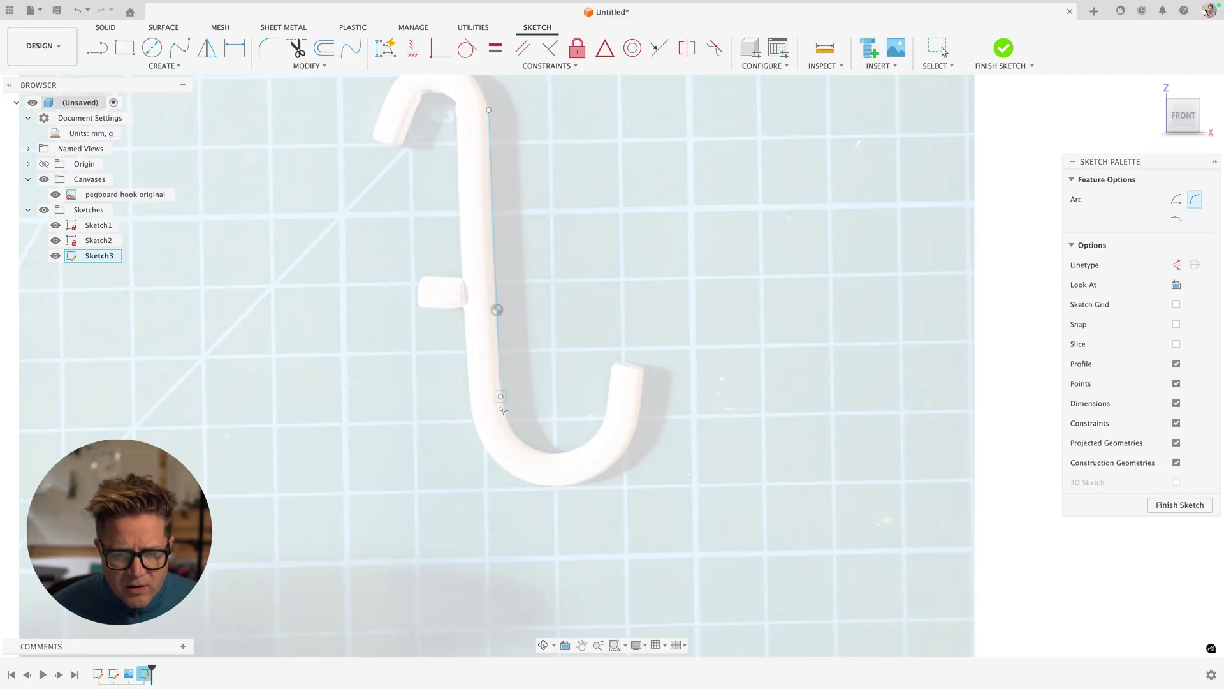
{"action": "left_click", "coordinate": [698, 396]}
{"action": "key", "text": "Escape"}
{"action": "scroll", "coordinate": [671, 433], "scroll_direction": "up", "scroll_amount": 3}
- Make the chord across the bend a construction line and dimension it at 21.361 mm
{"action": "left_click", "coordinate": [604, 442]}
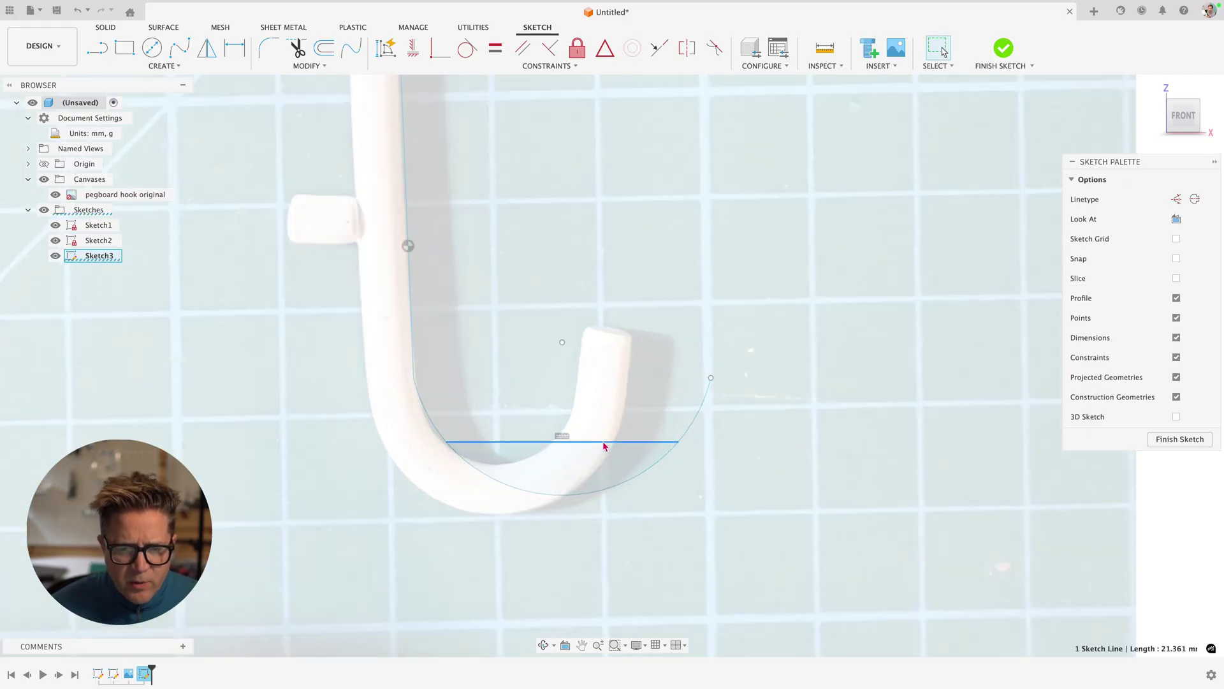
{"action": "key", "text": "x"}
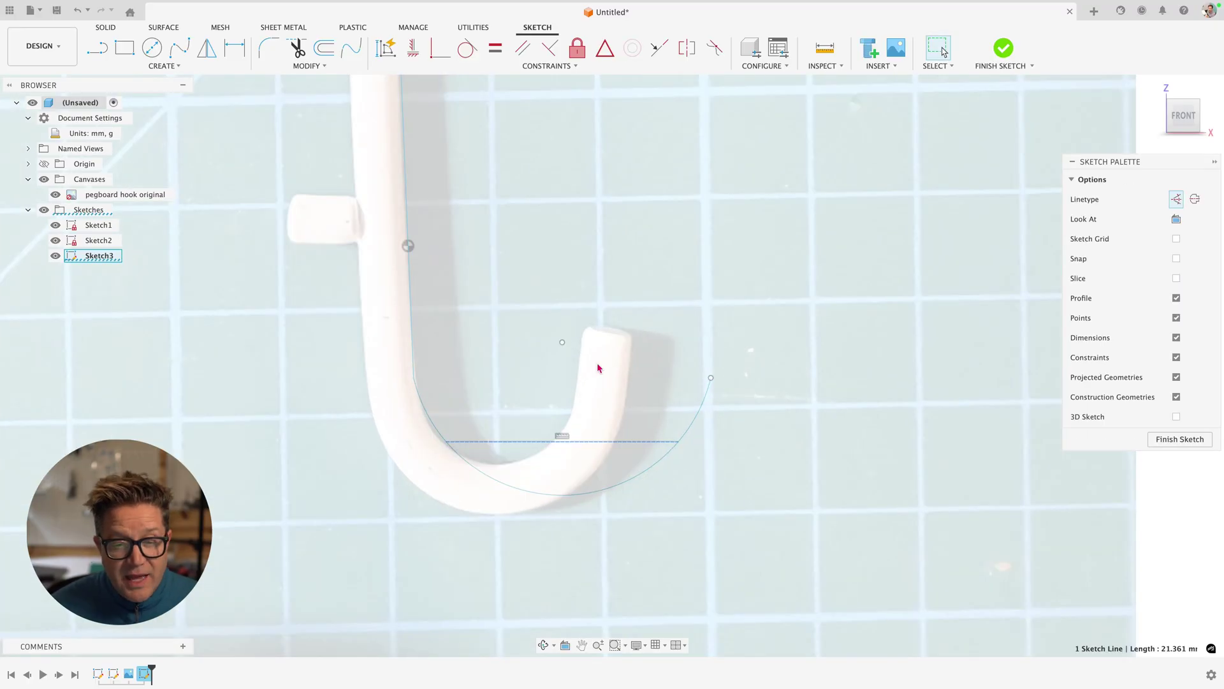
{"action": "key", "text": "d"}
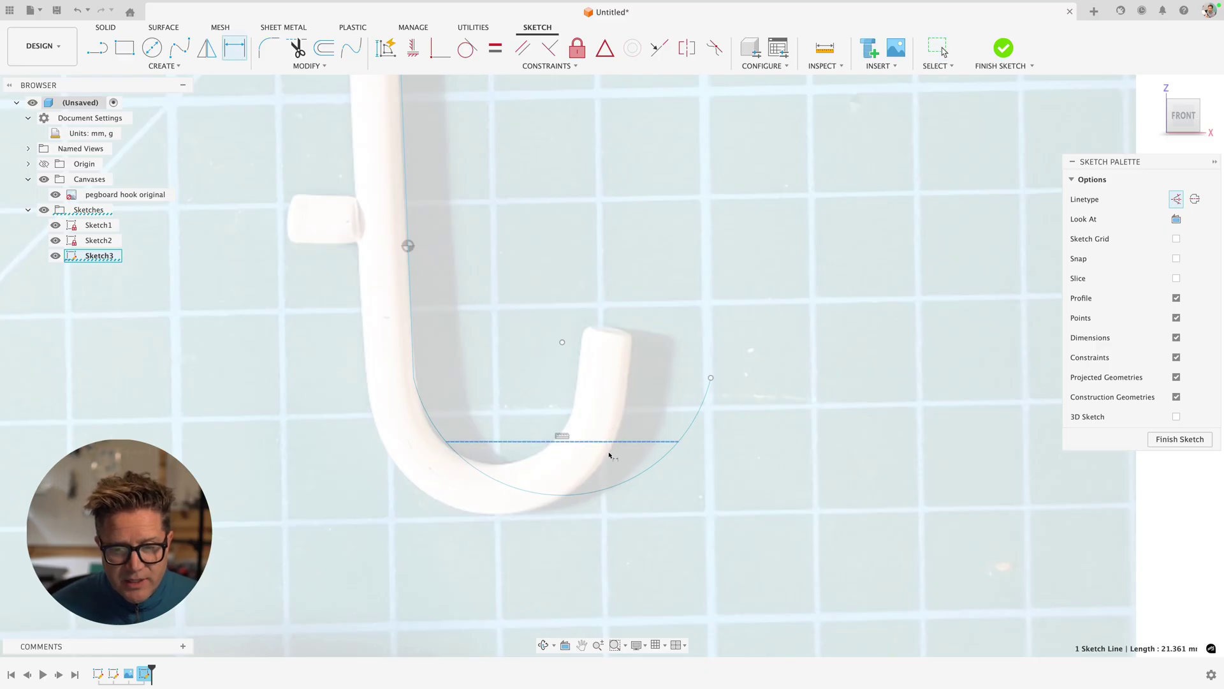
{"action": "left_click", "coordinate": [609, 454]}
{"action": "left_click", "coordinate": [605, 427]}
{"action": "key", "text": "Return"}
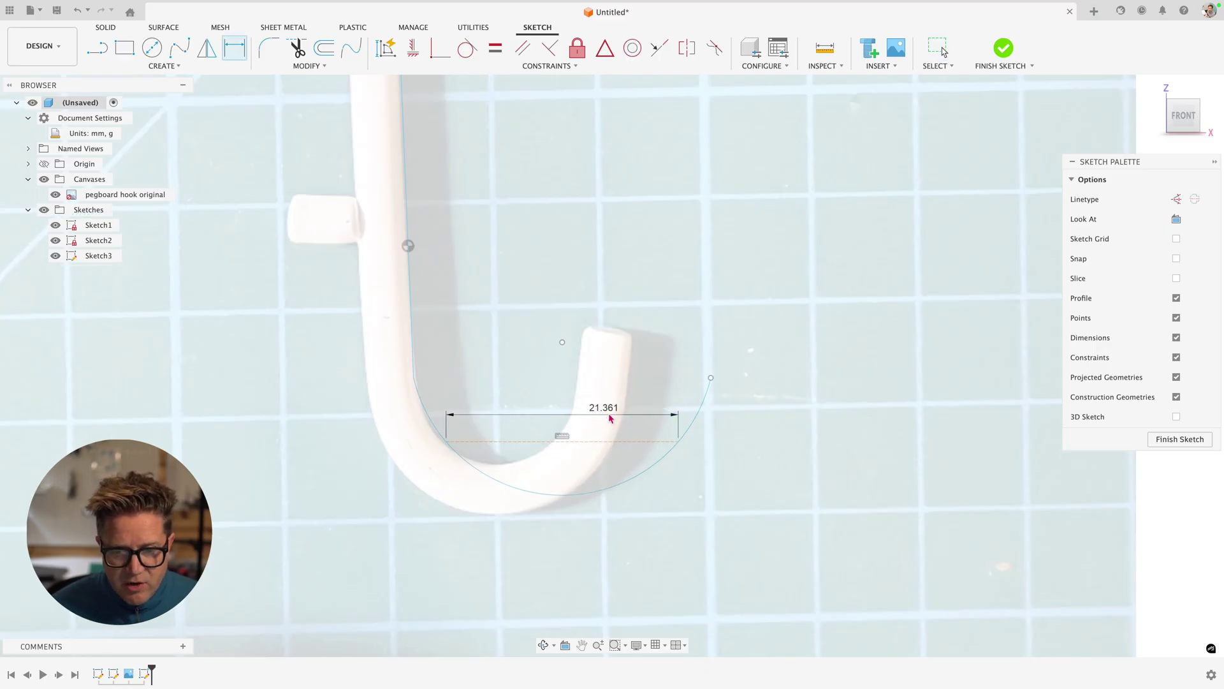
- Dimension the arc's width between its endpoints, first 35 mm, then changed to 41 mm
{"action": "left_click", "coordinate": [413, 378]}
{"action": "left_click", "coordinate": [711, 378]}
{"action": "left_click", "coordinate": [656, 308]}
{"action": "type", "text": "35"}
{"action": "key", "text": "Return"}
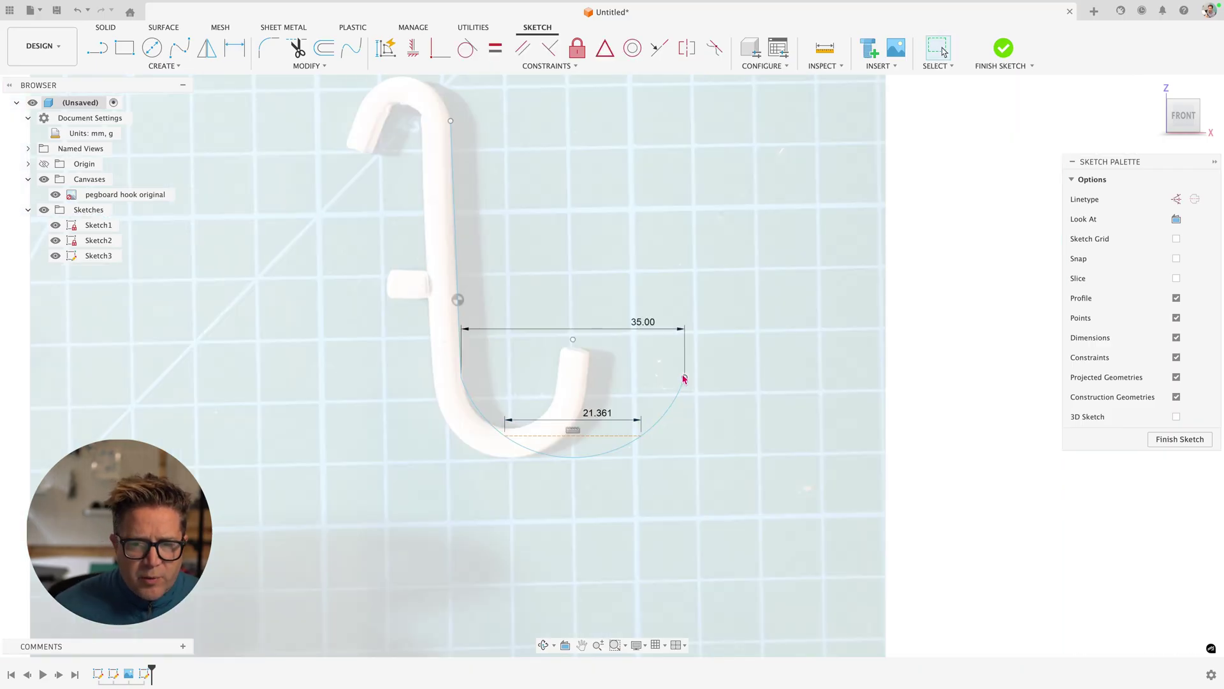
{"action": "double_click", "coordinate": [643, 326]}
{"action": "type", "text": "41"}
{"action": "key", "text": "Return"}
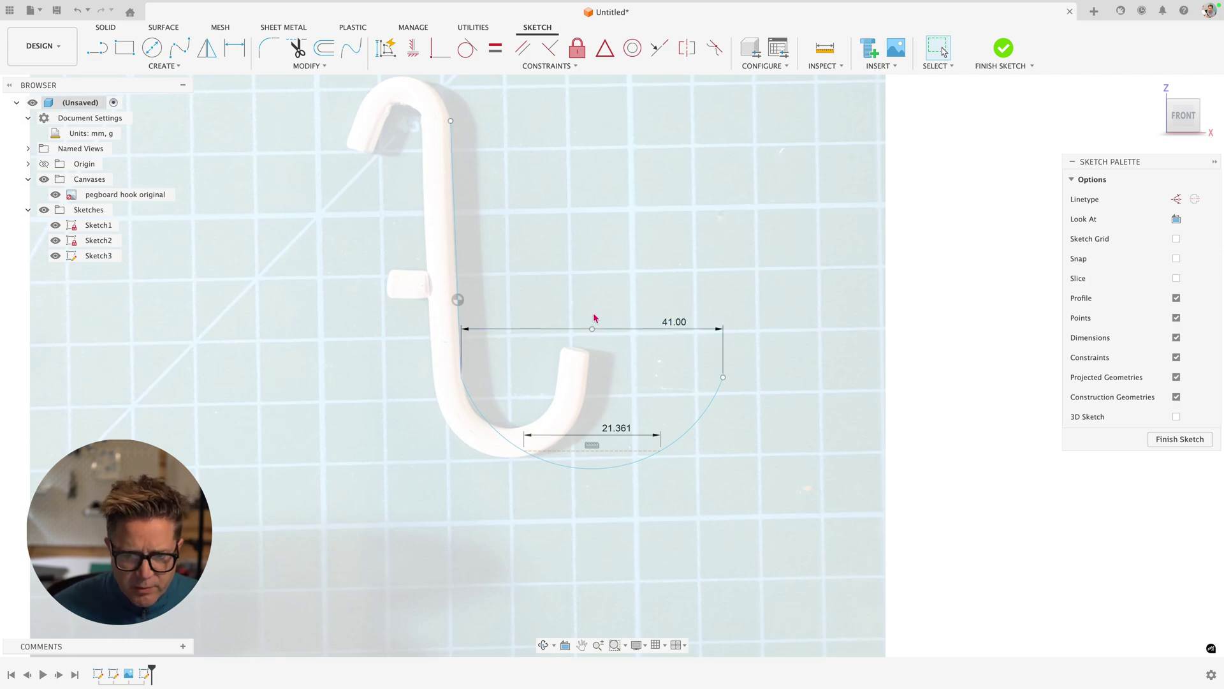
- Draw a short line up from the arc's right endpoint and begin another line from its end
{"action": "key", "text": "l"}
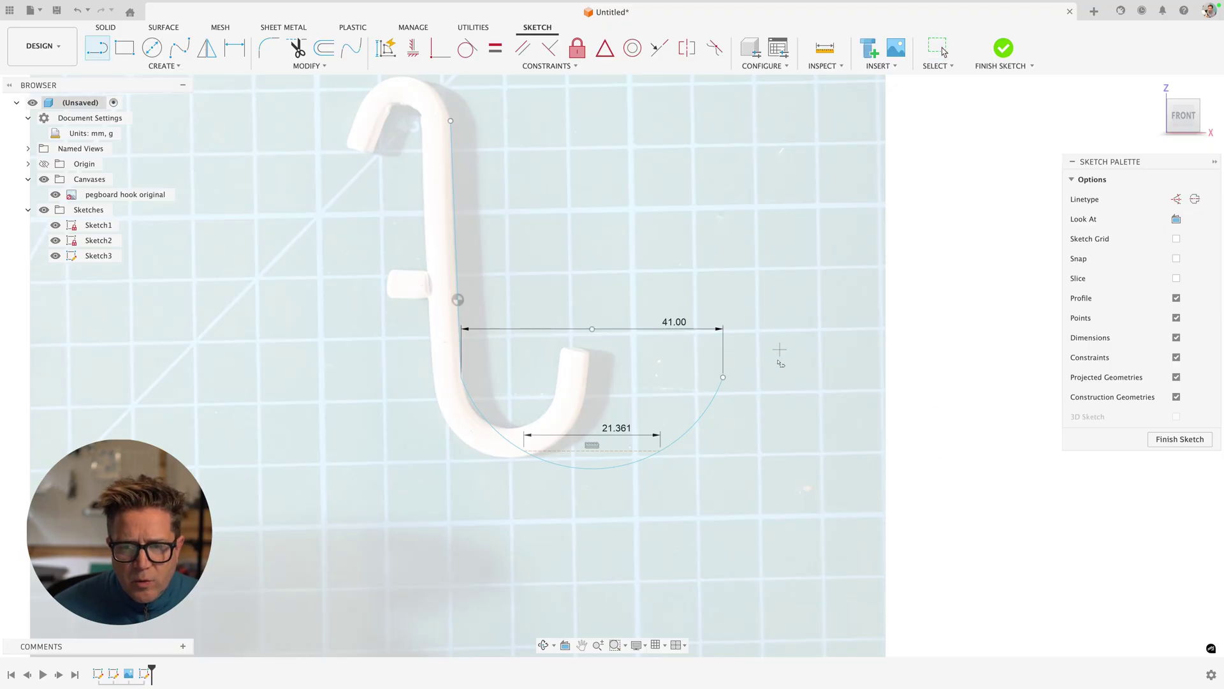
{"action": "left_click", "coordinate": [723, 379]}
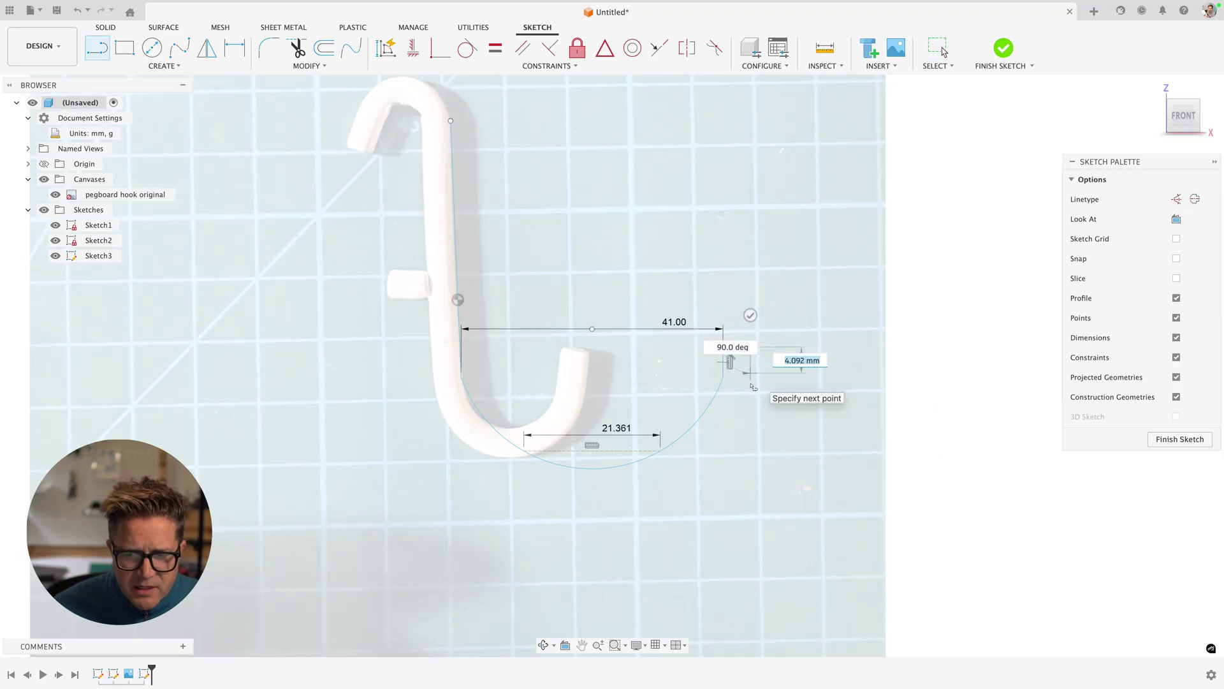
{"action": "left_click", "coordinate": [750, 347]}
{"action": "key", "text": "Escape"}
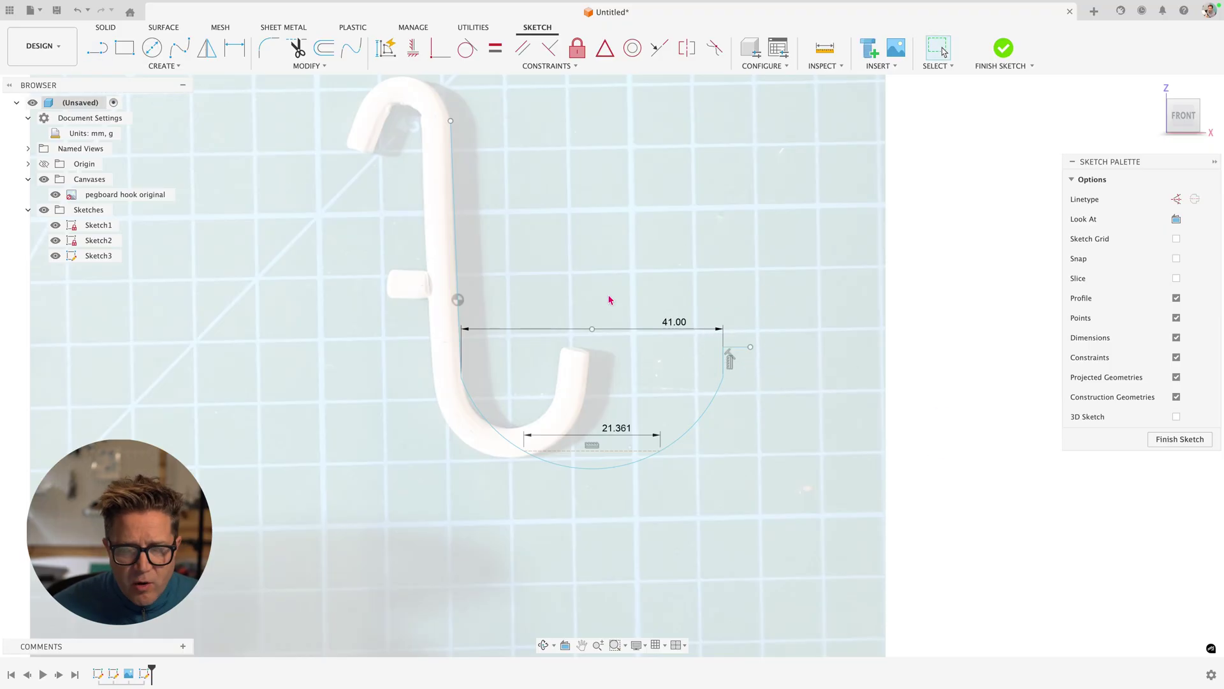
{"action": "type", "text": "sar"}
{"action": "left_click", "coordinate": [727, 417]}
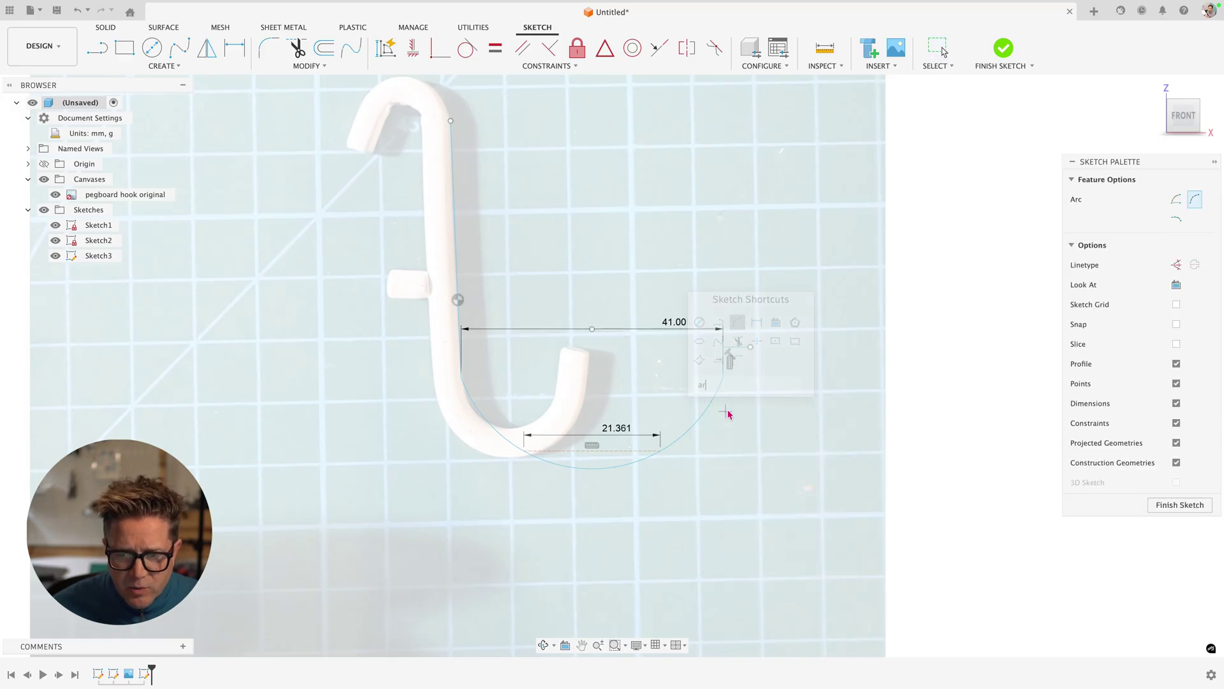
{"action": "key", "text": "Escape"}
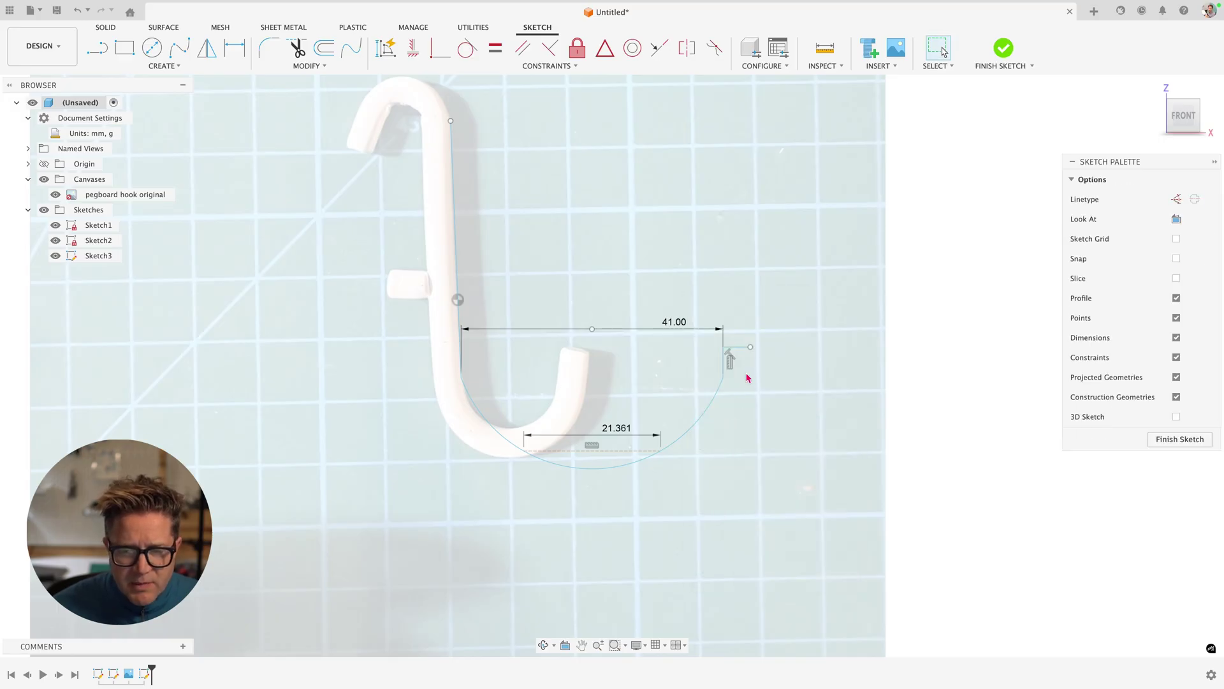
{"action": "left_click", "coordinate": [97, 47]}
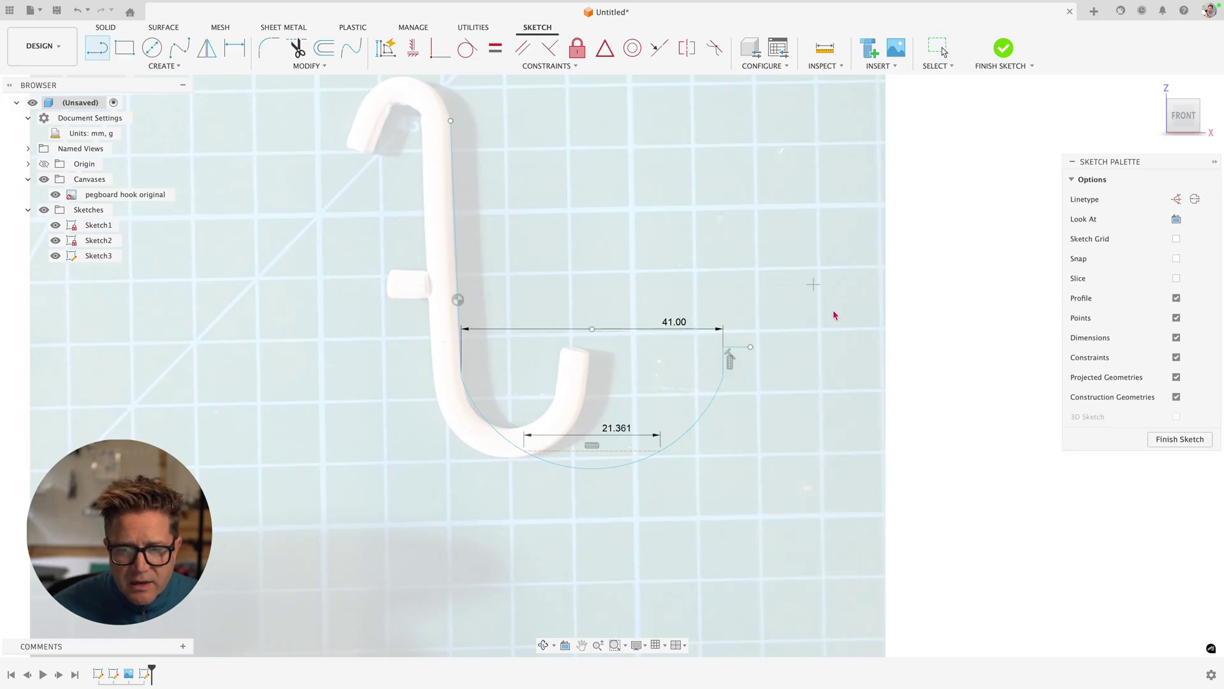
{"action": "left_click", "coordinate": [750, 348]}
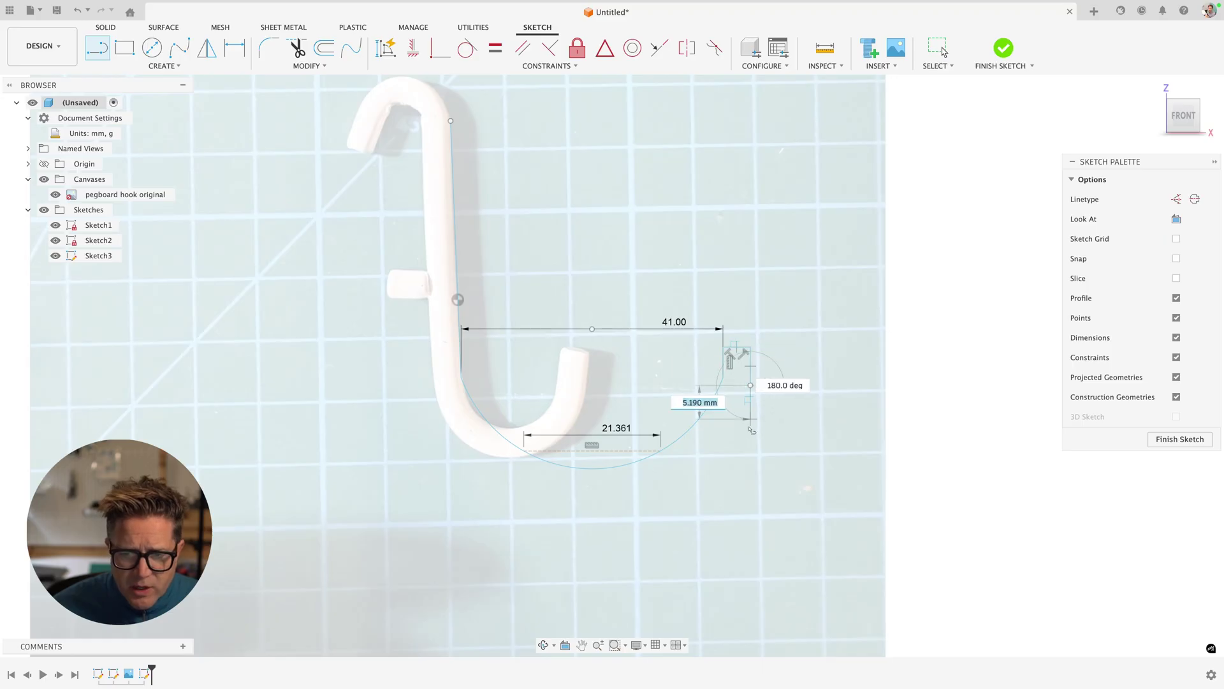
- Draw a larger outer 3-point arc around the hook's bottom curve, bulging below the hook
{"action": "key", "text": "Escape"}
{"action": "type", "text": "sarc"}
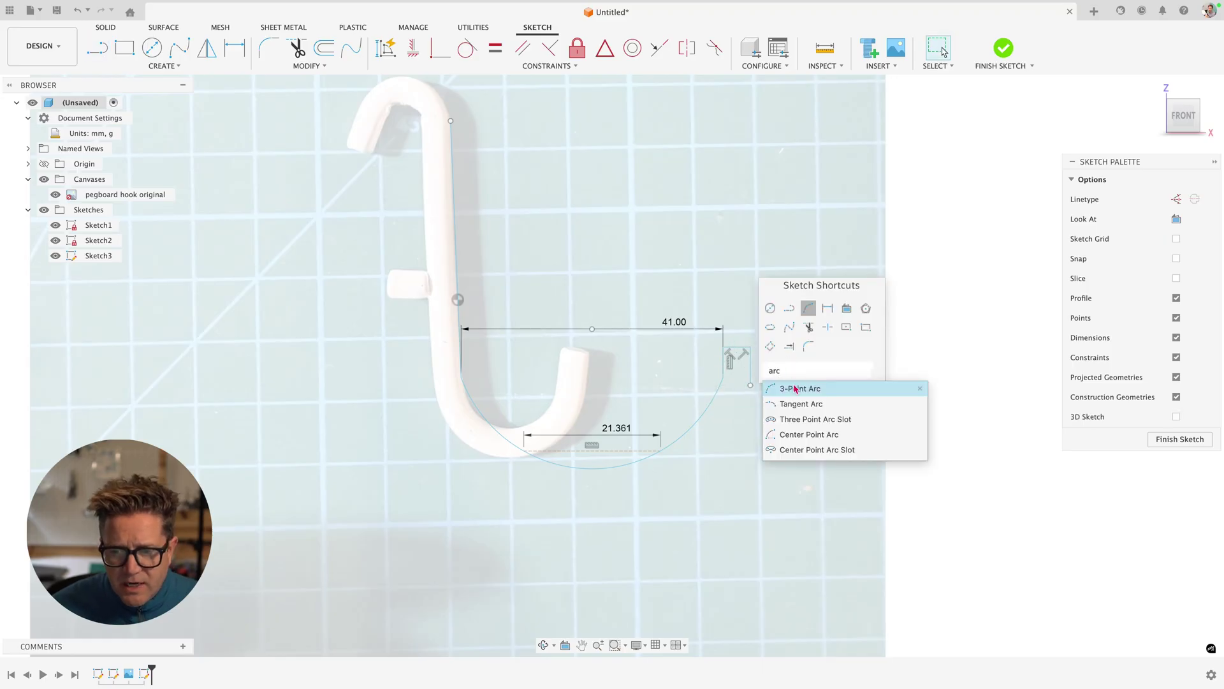
{"action": "left_click", "coordinate": [796, 389]}
{"action": "left_click", "coordinate": [750, 385]}
{"action": "left_click", "coordinate": [432, 377]}
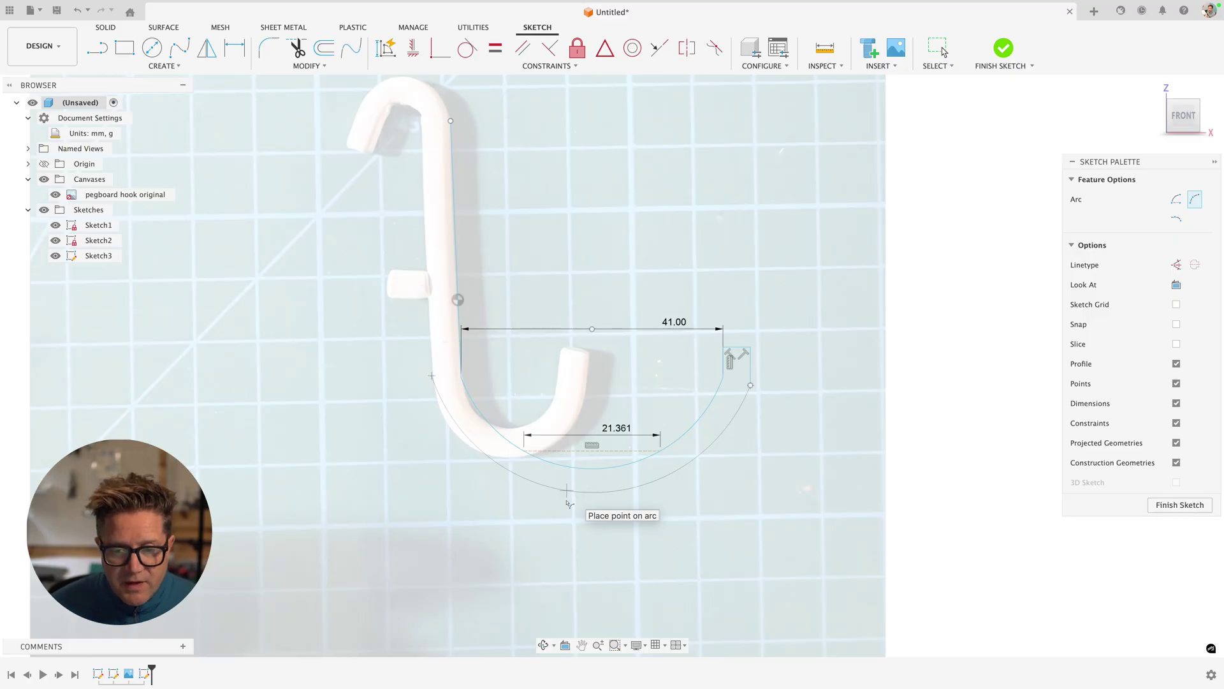
{"action": "key", "text": "Escape"}
{"action": "type", "text": "sar"}
{"action": "key", "text": "BackSpace"}
{"action": "type", "text": "arc"}
{"action": "key", "text": "Return"}
{"action": "left_click", "coordinate": [434, 377]}
{"action": "left_click", "coordinate": [619, 499]}
- Make the outer arc concentric with the inner arc
{"action": "right_click", "coordinate": [619, 499]}
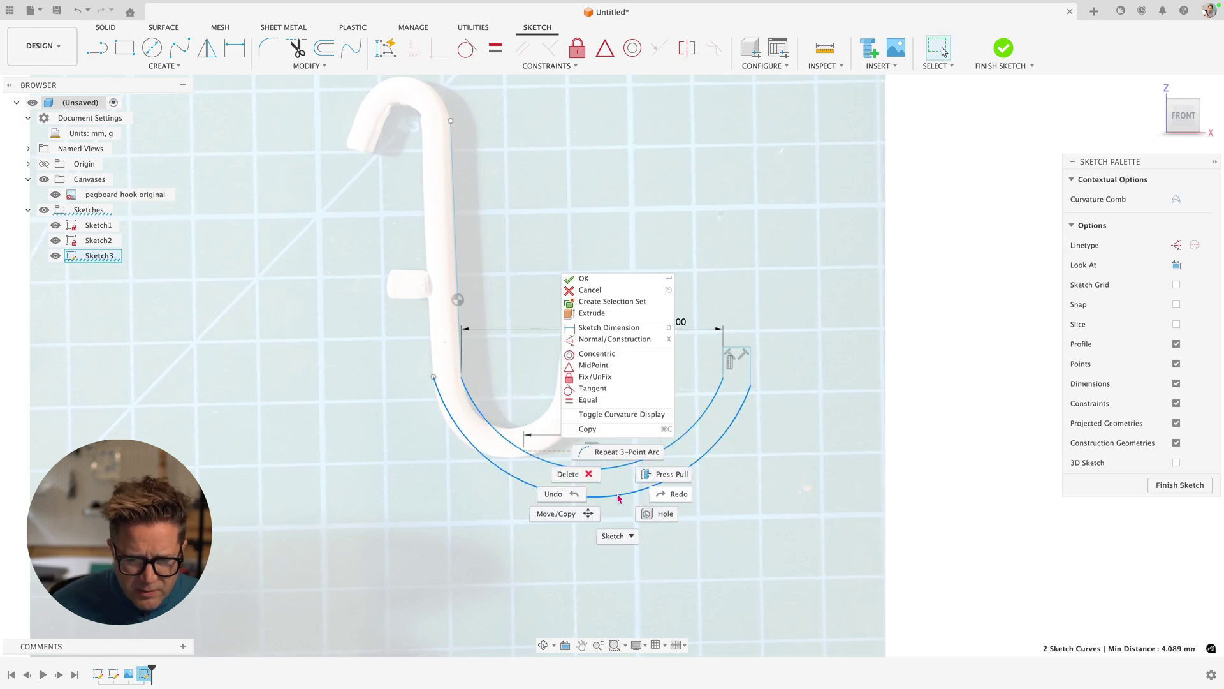
{"action": "left_click", "coordinate": [618, 353]}
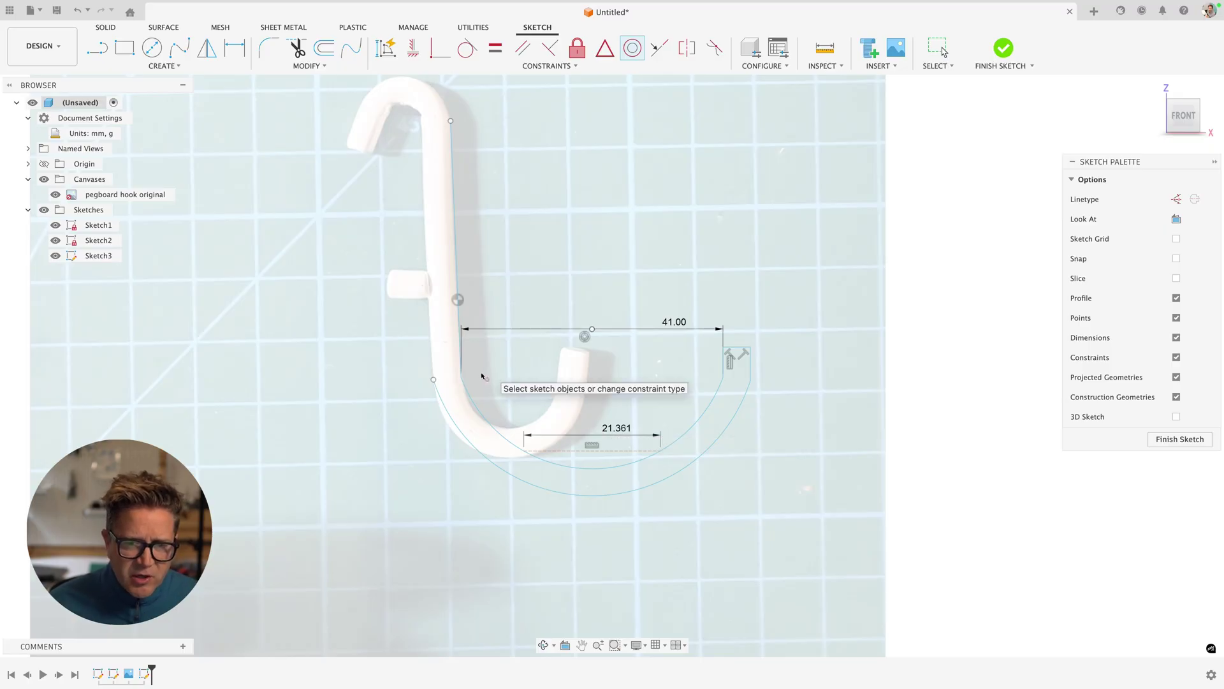
{"action": "key", "text": "Escape"}
{"action": "scroll", "coordinate": [459, 146], "scroll_direction": "down", "scroll_amount": 3}
{"action": "scroll", "coordinate": [418, 134], "scroll_direction": "up", "scroll_amount": 4}
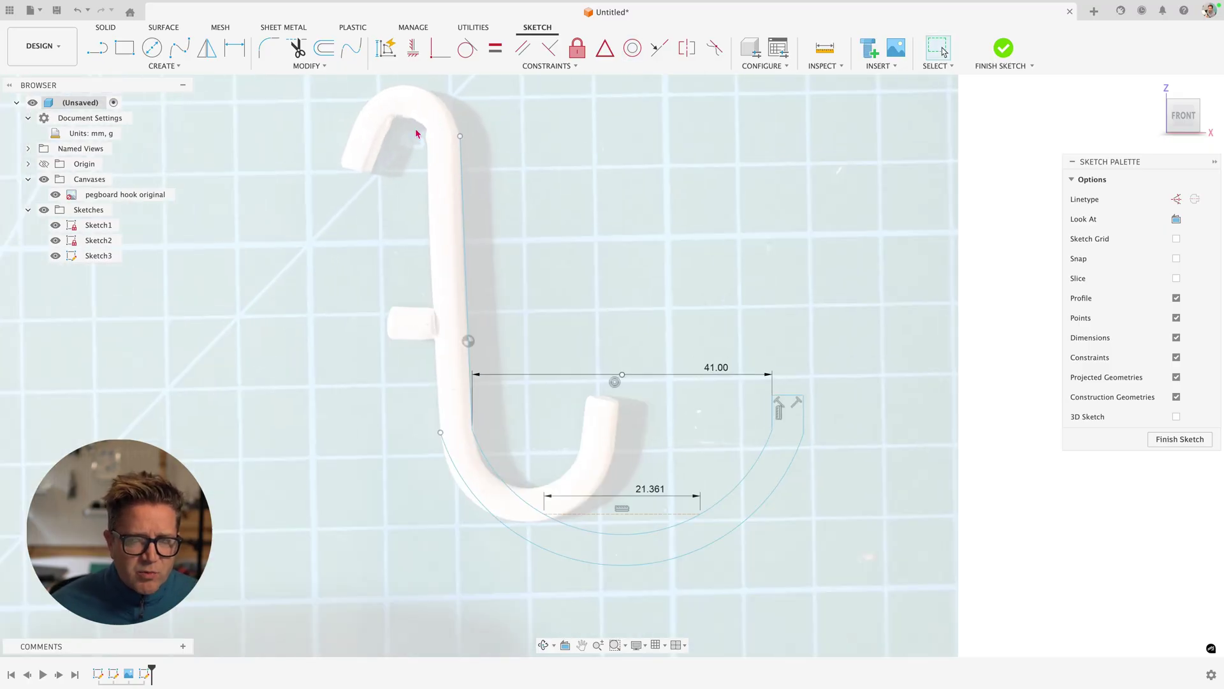
{"action": "scroll", "coordinate": [373, 105], "scroll_direction": "down", "scroll_amount": 2}
{"action": "scroll", "coordinate": [389, 98], "scroll_direction": "up", "scroll_amount": 3}
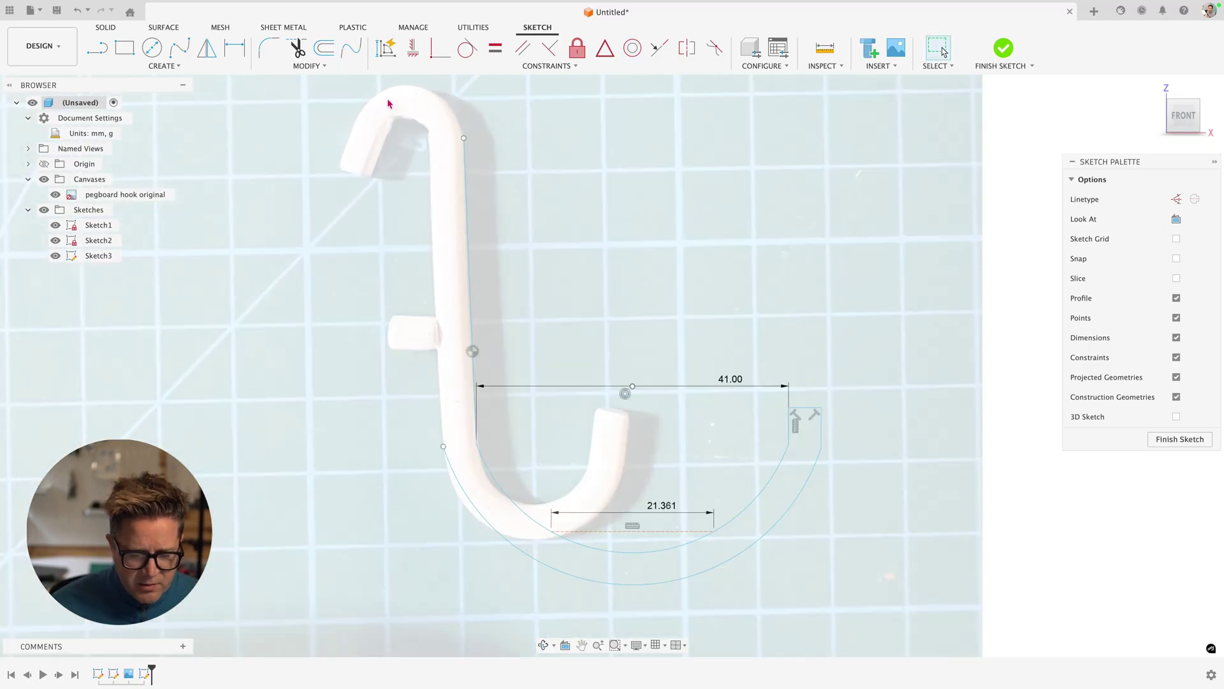
- Draw short connected lines across the hook's upper tip
{"action": "left_click", "coordinate": [98, 59]}
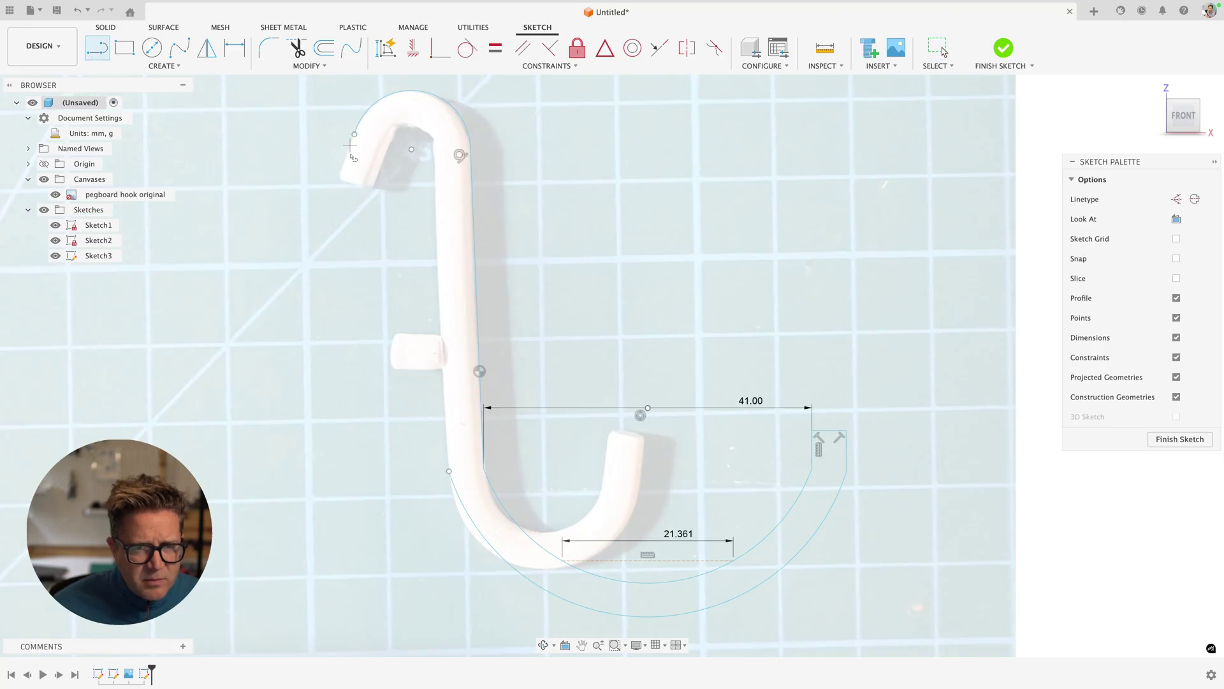
{"action": "left_click", "coordinate": [354, 135]}
{"action": "left_click", "coordinate": [338, 178]}
{"action": "scroll", "coordinate": [380, 209], "scroll_direction": "up", "scroll_amount": 4}
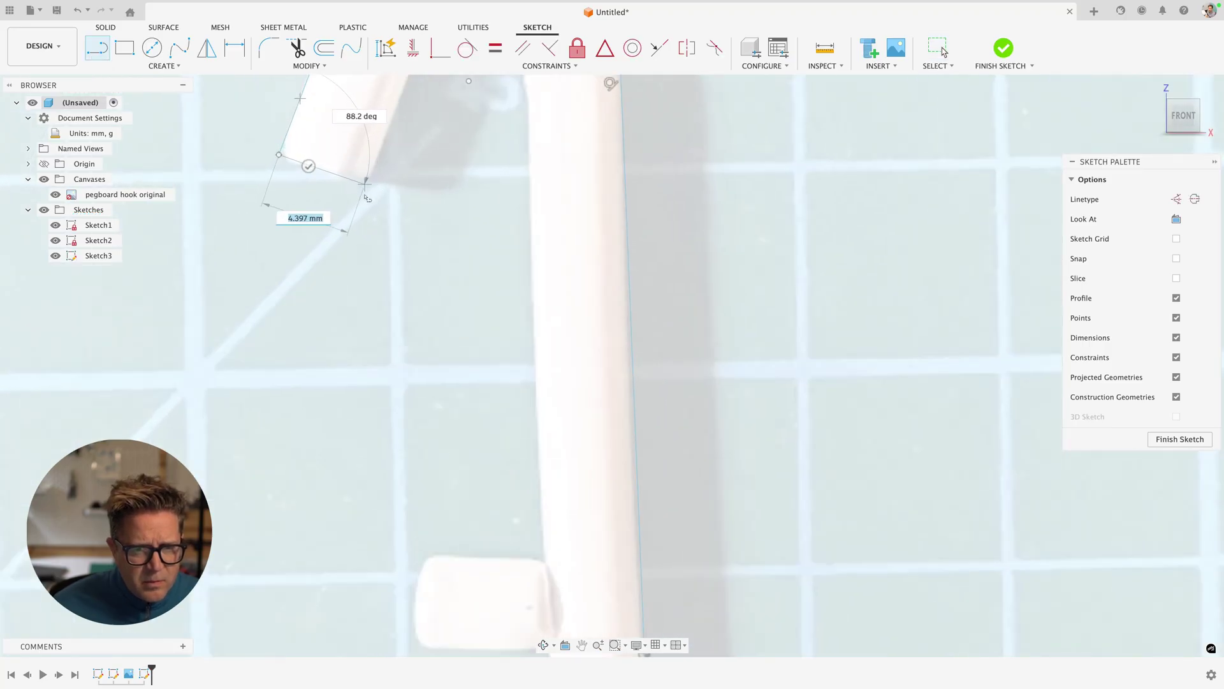
{"action": "scroll", "coordinate": [369, 197], "scroll_direction": "down", "scroll_amount": 4}
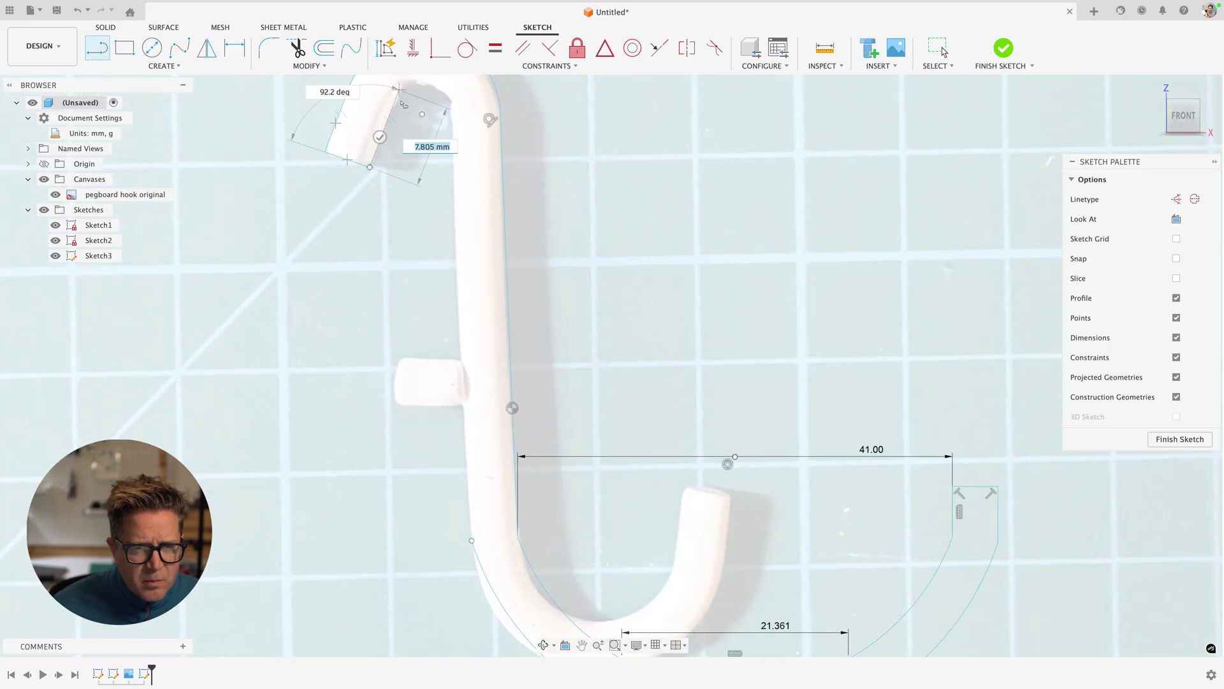
{"action": "left_click", "coordinate": [399, 93]}
{"action": "scroll", "coordinate": [399, 93], "scroll_direction": "down", "scroll_amount": 3}
{"action": "scroll", "coordinate": [447, 114], "scroll_direction": "up", "scroll_amount": 5}
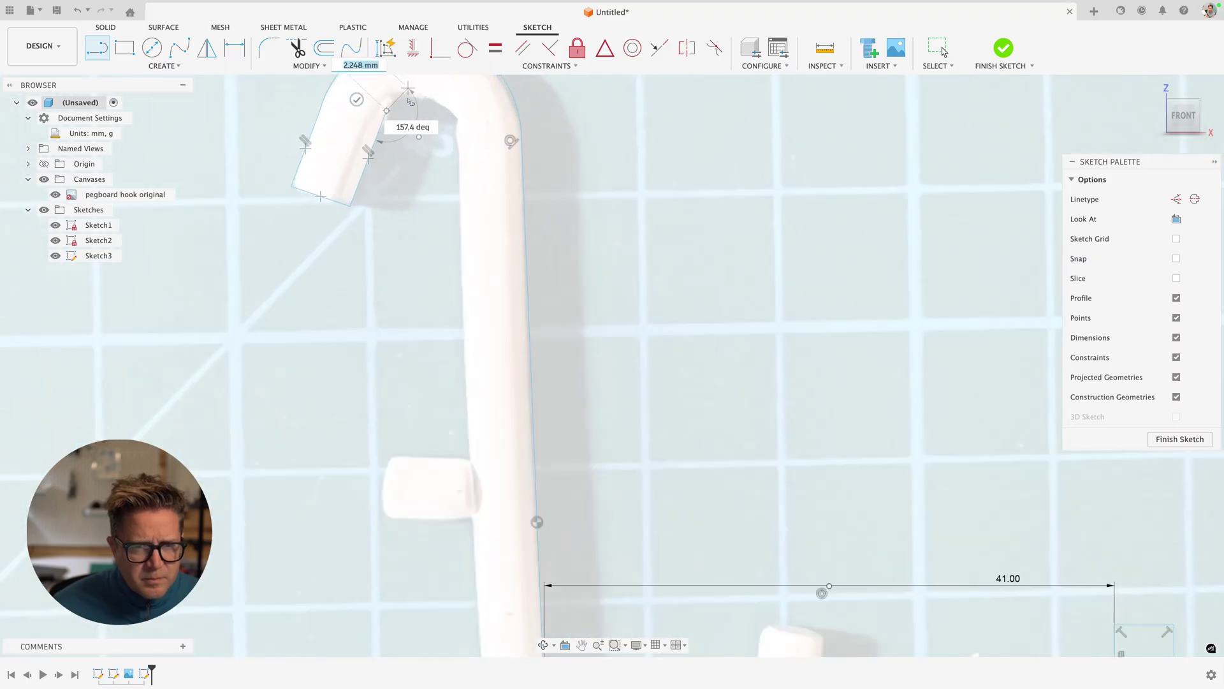
{"action": "key", "text": "Escape"}
- Draw a 3-point arc over the hook's top bend, meeting the tip line's end
{"action": "type", "text": "sarc"}
{"action": "key", "text": "Return"}
{"action": "left_click", "coordinate": [455, 137]}
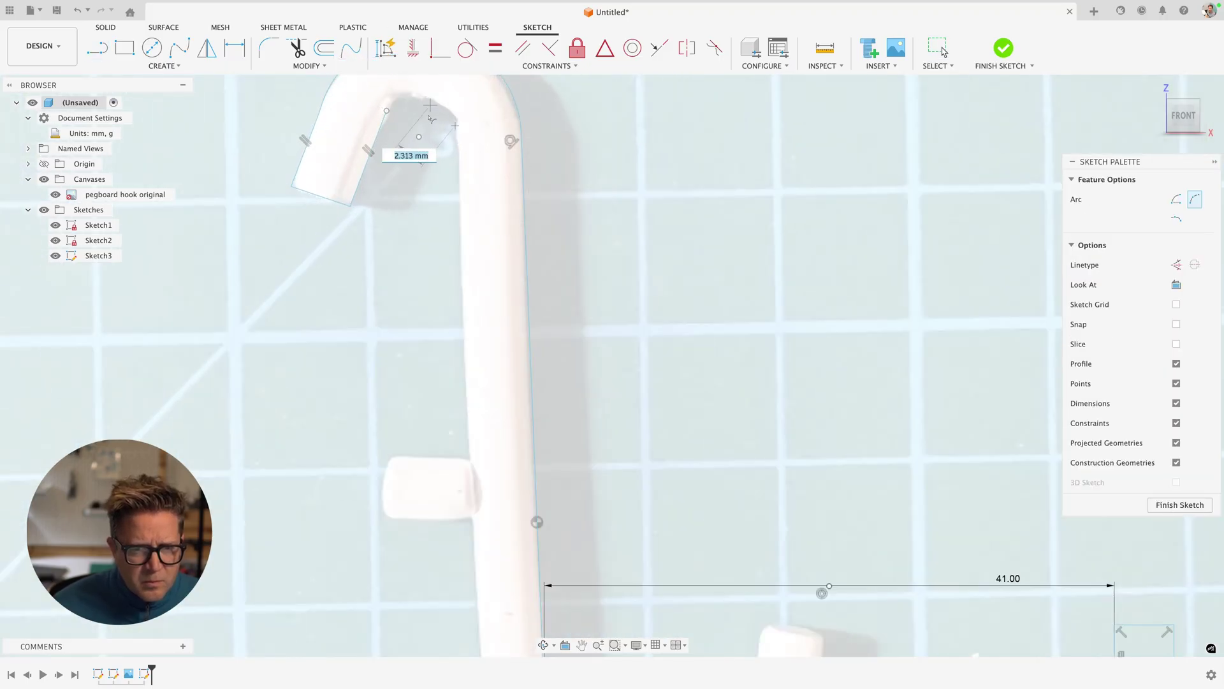
{"action": "left_click", "coordinate": [387, 111]}
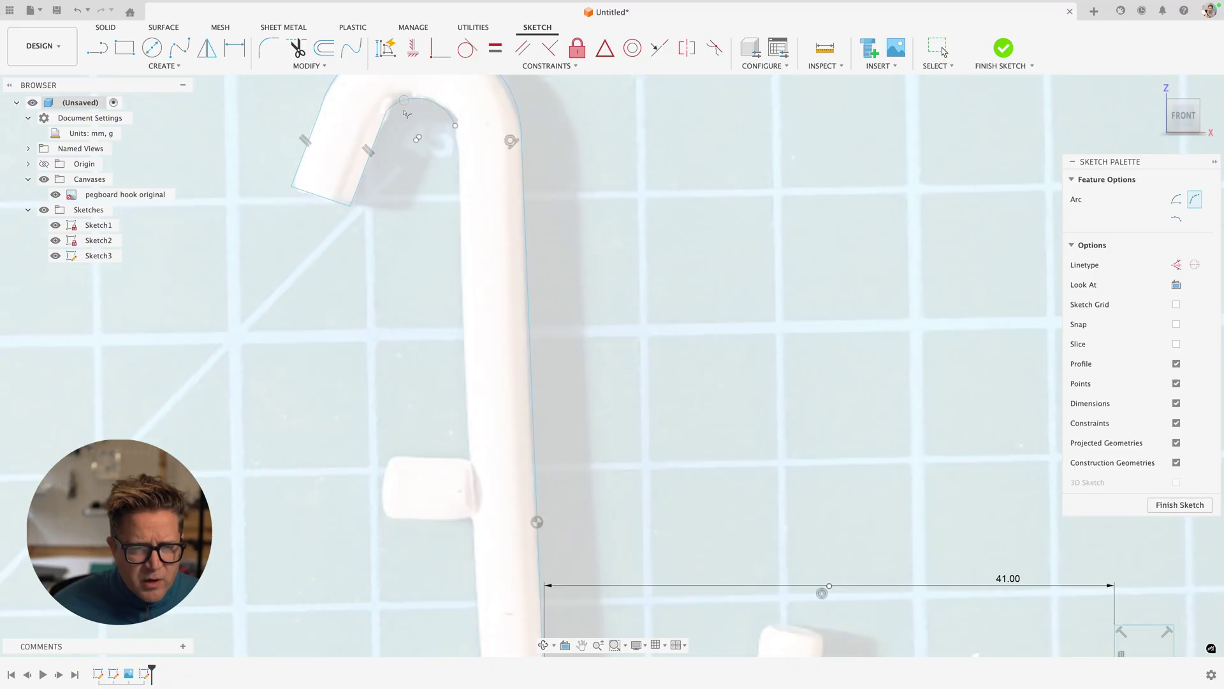
{"action": "left_click", "coordinate": [407, 113]}
{"action": "scroll", "coordinate": [464, 189], "scroll_direction": "down", "scroll_amount": 3}
- Outline the peg jutting from the hook's stem with straight lines around its corners, closing back at the stem
{"action": "key", "text": "Escape"}
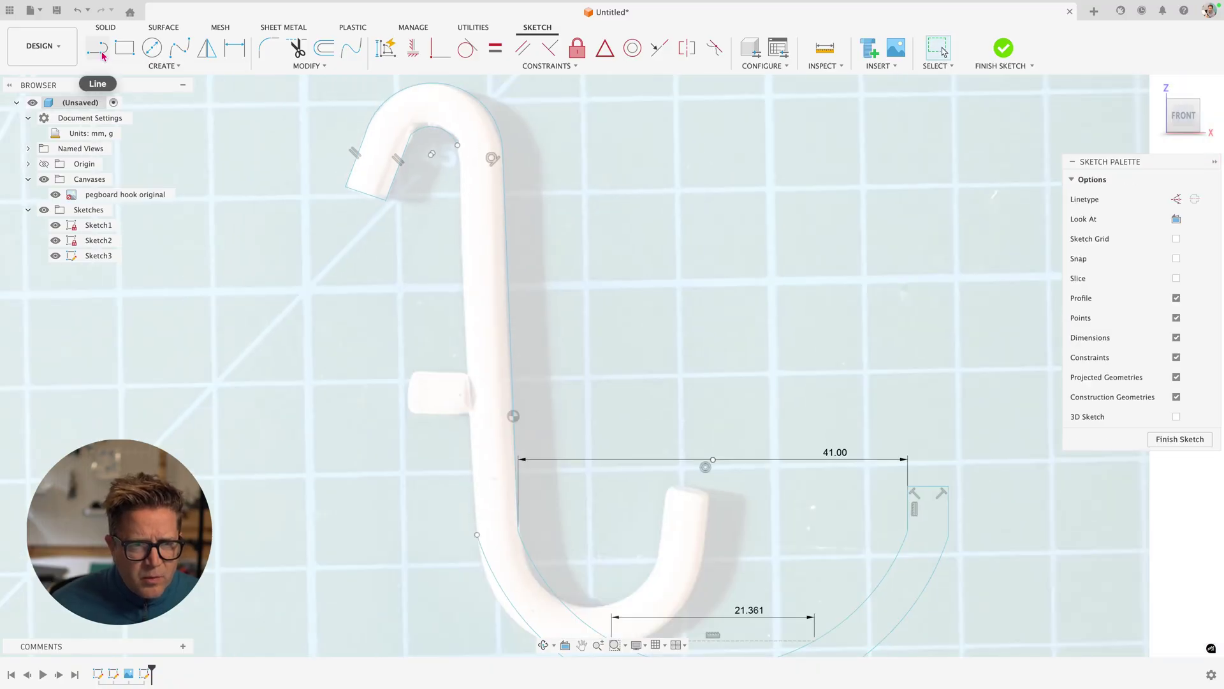
{"action": "left_click", "coordinate": [100, 54]}
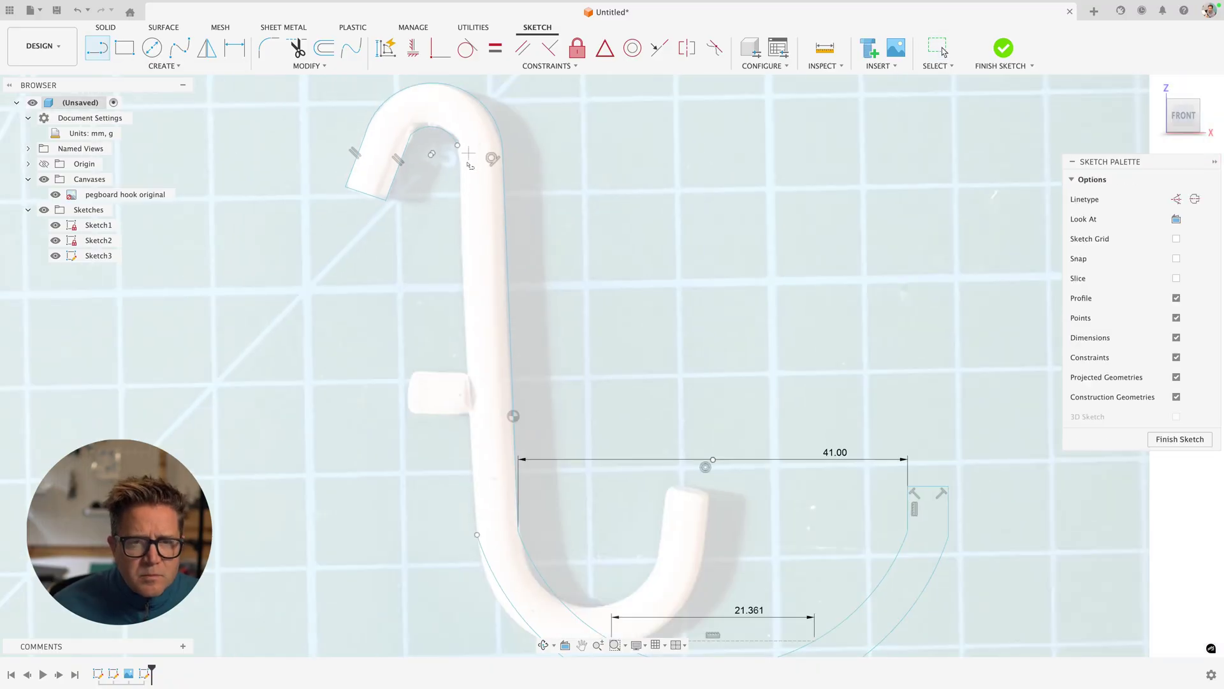
{"action": "left_click", "coordinate": [458, 148]}
{"action": "left_click", "coordinate": [466, 373]}
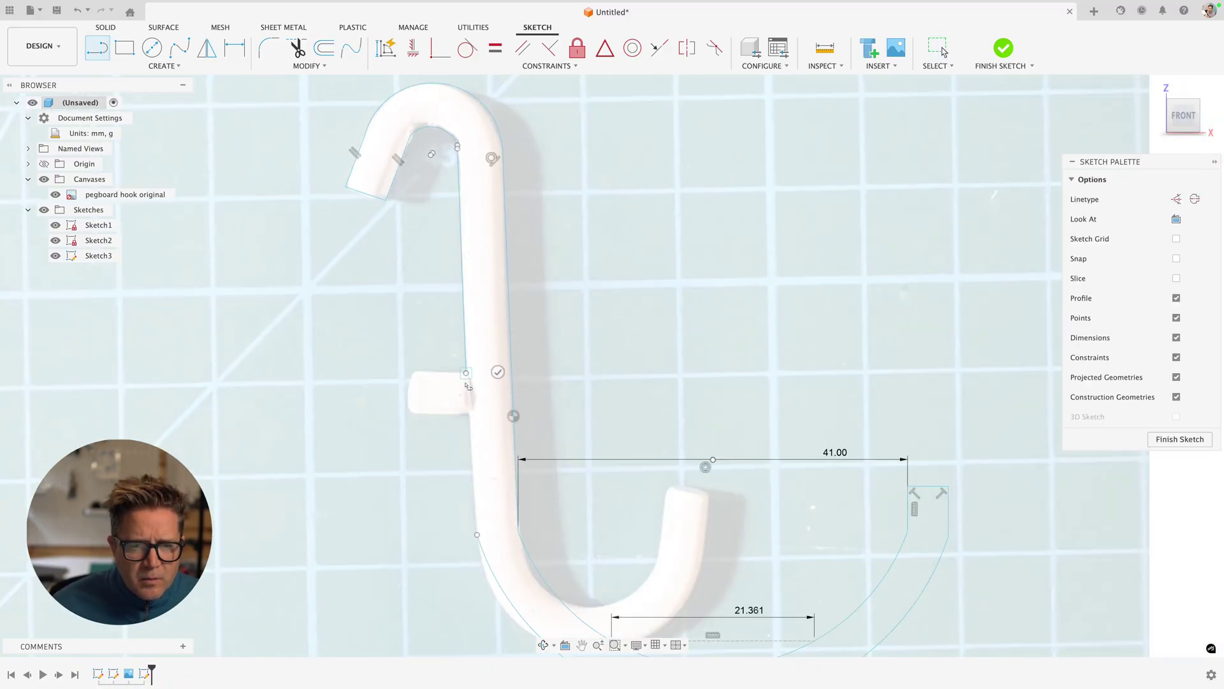
{"action": "left_click", "coordinate": [411, 371]}
{"action": "scroll", "coordinate": [413, 409], "scroll_direction": "up", "scroll_amount": 2}
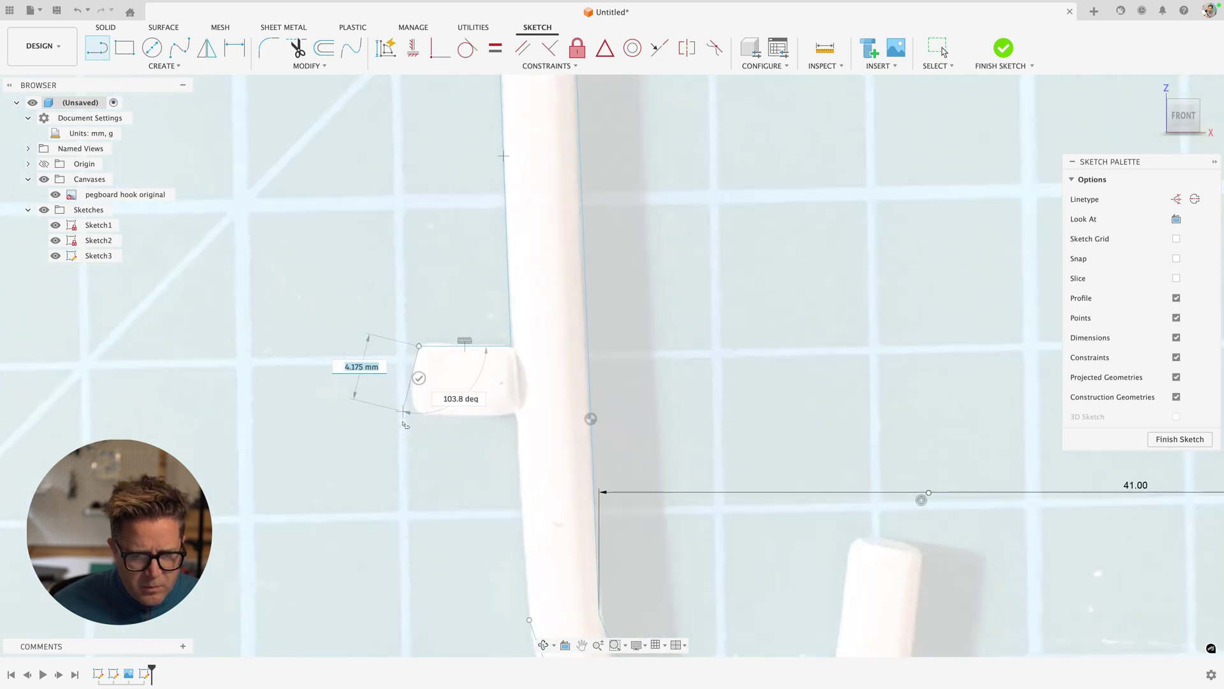
{"action": "left_click", "coordinate": [414, 411]}
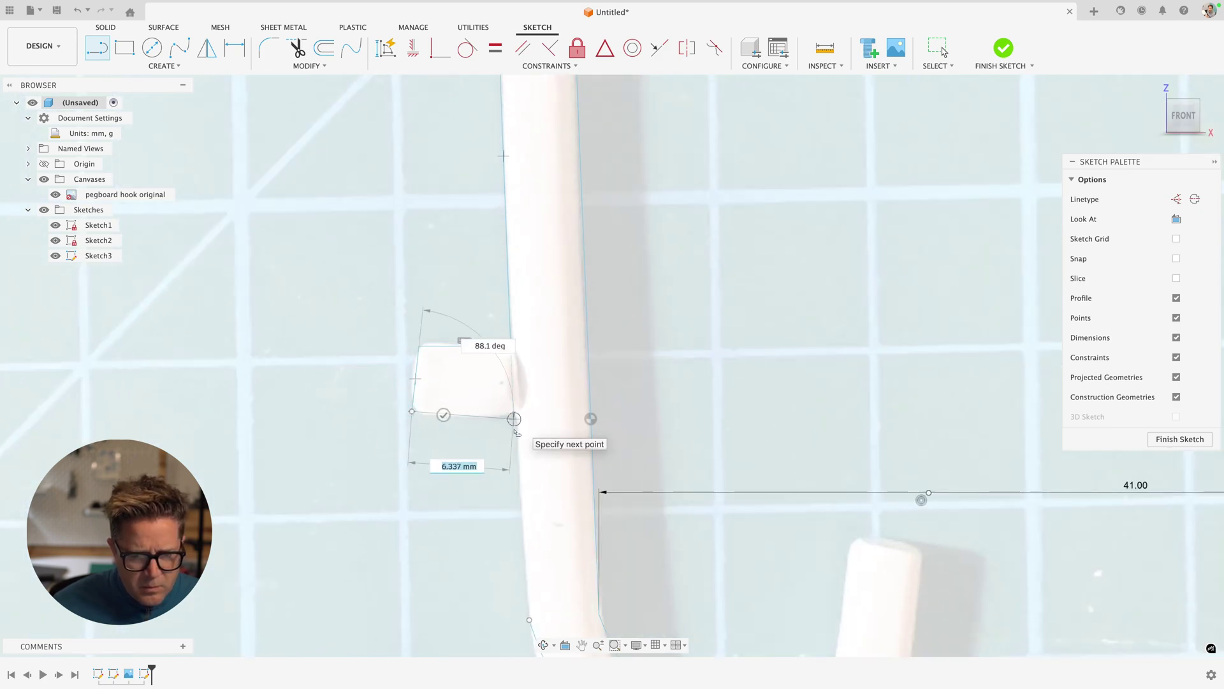
{"action": "left_click", "coordinate": [514, 416]}
{"action": "scroll", "coordinate": [529, 464], "scroll_direction": "down", "scroll_amount": 5}
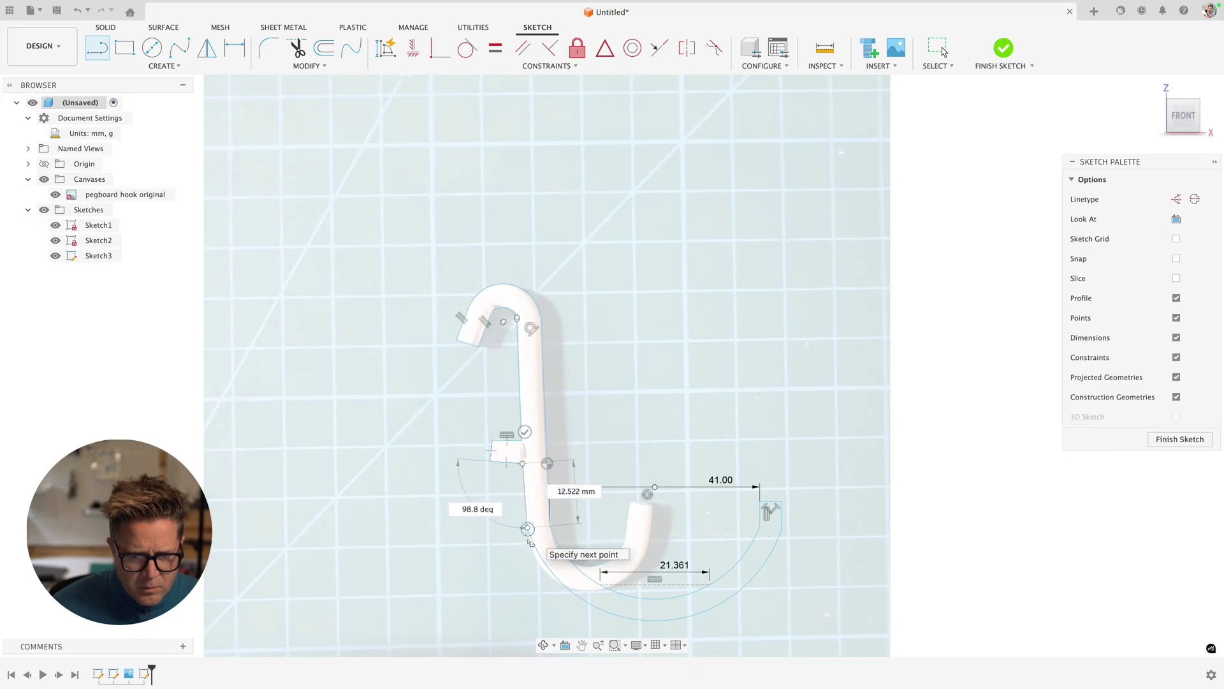
{"action": "key", "text": "Escape"}
{"action": "scroll", "coordinate": [715, 382], "scroll_direction": "down", "scroll_amount": 1}
{"action": "key", "text": "Escape"}
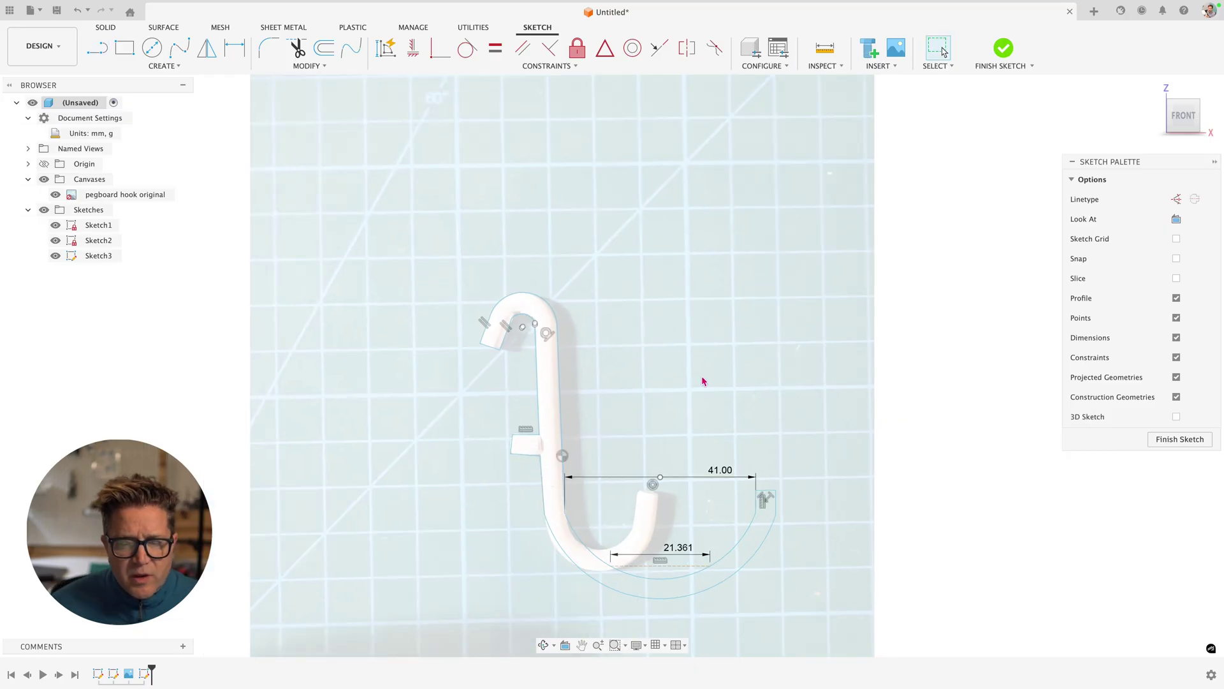
- Check the arc-to-line junction, reframe the hook, and start Extrude on its closed profile
{"action": "scroll", "coordinate": [704, 474], "scroll_direction": "down", "scroll_amount": 2}
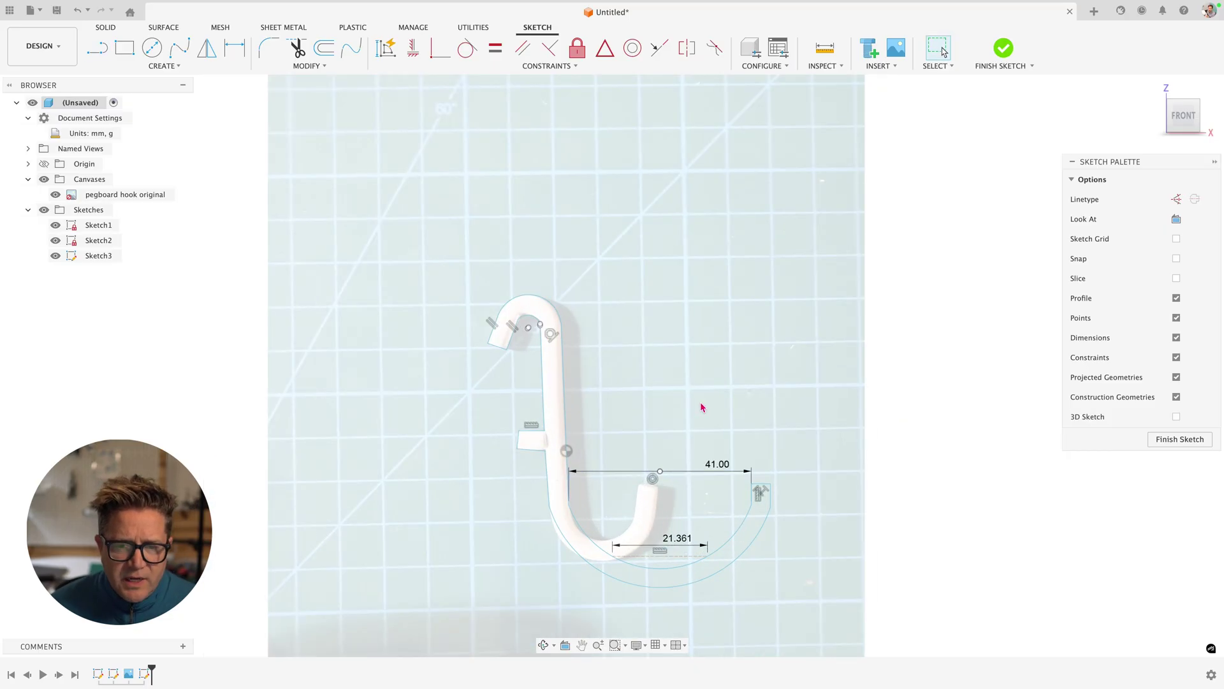
{"action": "scroll", "coordinate": [542, 291], "scroll_direction": "up", "scroll_amount": 8}
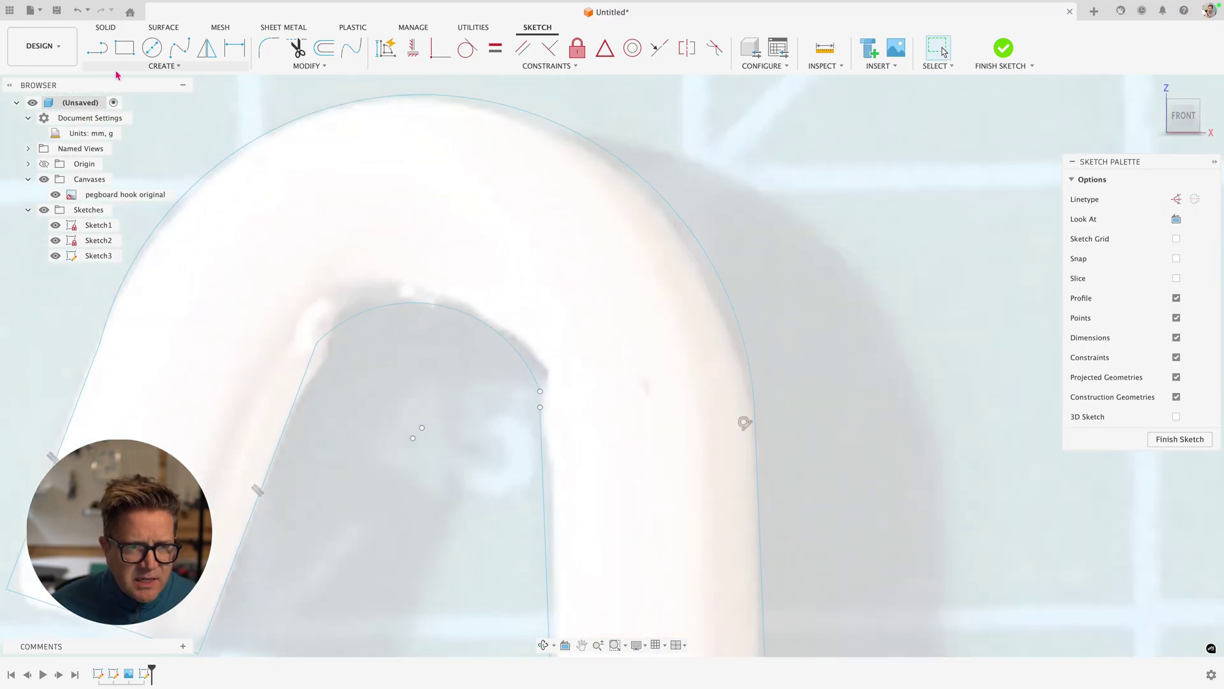
{"action": "left_click", "coordinate": [542, 406]}
{"action": "key", "text": "Escape"}
{"action": "scroll", "coordinate": [552, 426], "scroll_direction": "down", "scroll_amount": 10}
{"action": "scroll", "coordinate": [689, 529], "scroll_direction": "down", "scroll_amount": 4}
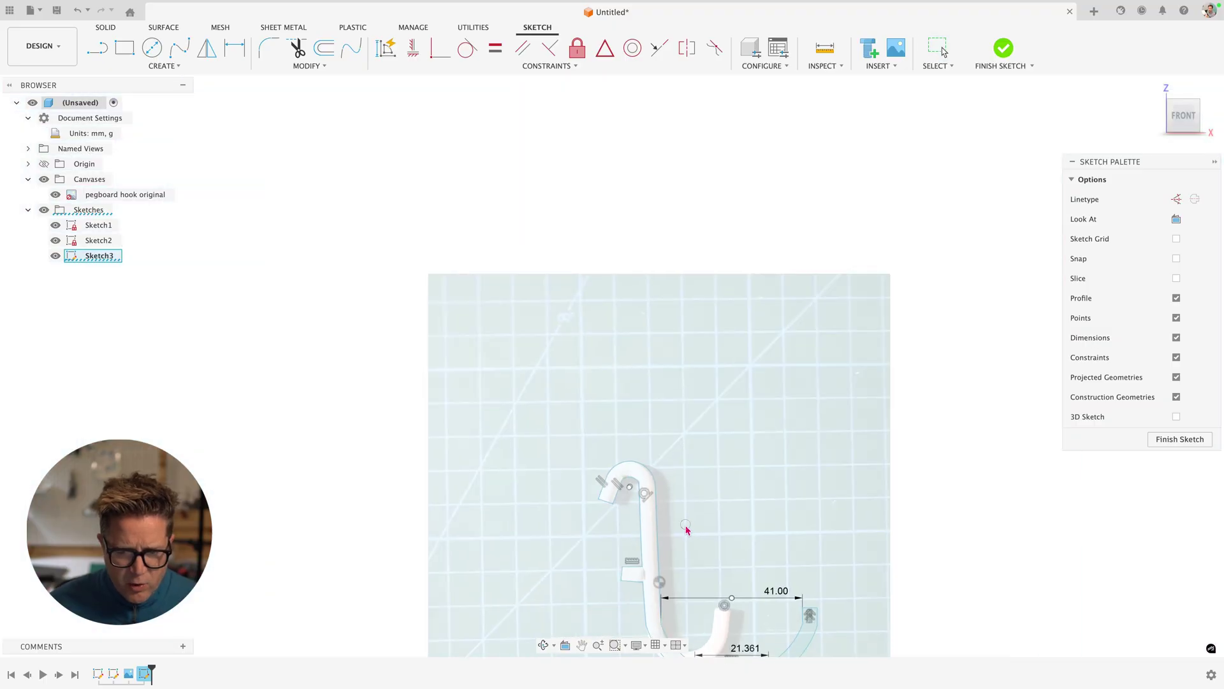
{"action": "scroll", "coordinate": [693, 524], "scroll_direction": "up", "scroll_amount": 6}
{"action": "scroll", "coordinate": [687, 510], "scroll_direction": "down", "scroll_amount": 3}
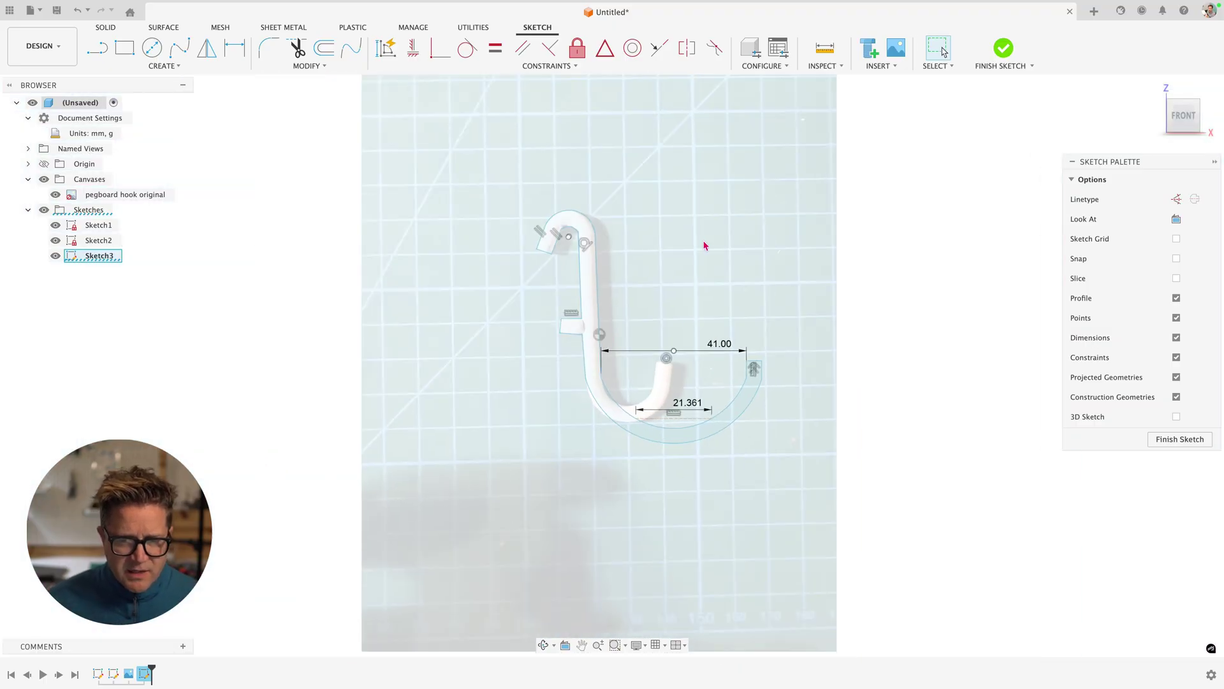
{"action": "middle_click_drag", "start_coordinate": [719, 223], "coordinate": [552, 268]}
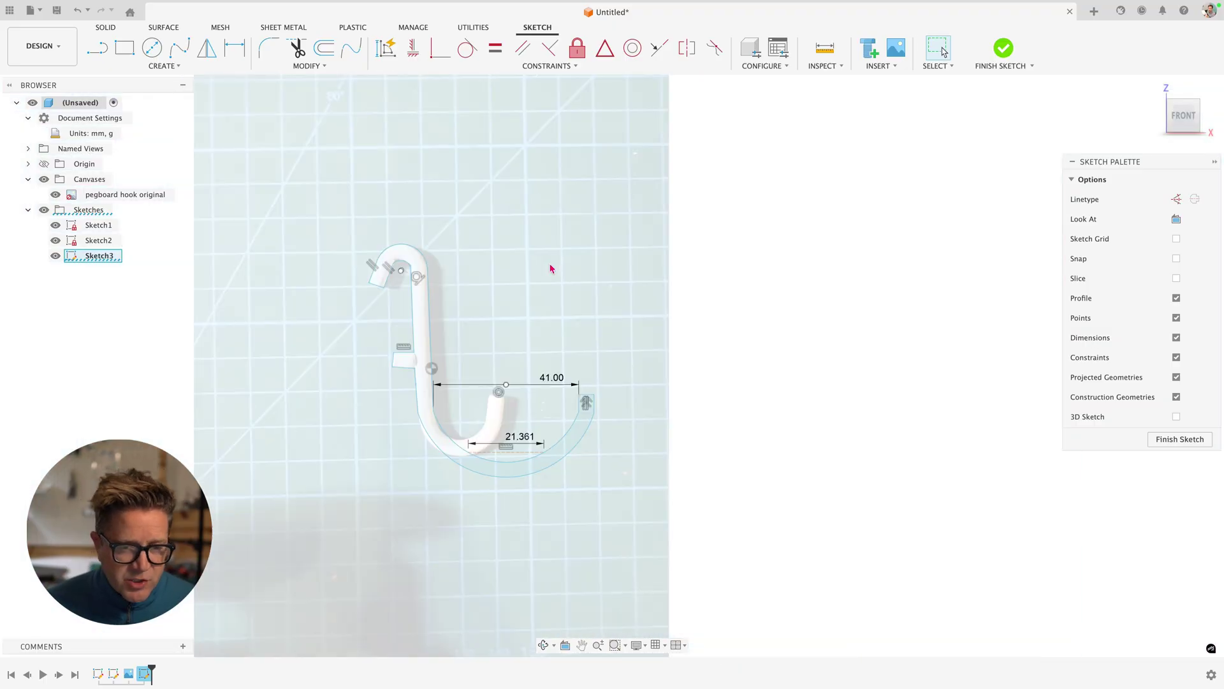
{"action": "key", "text": "e"}
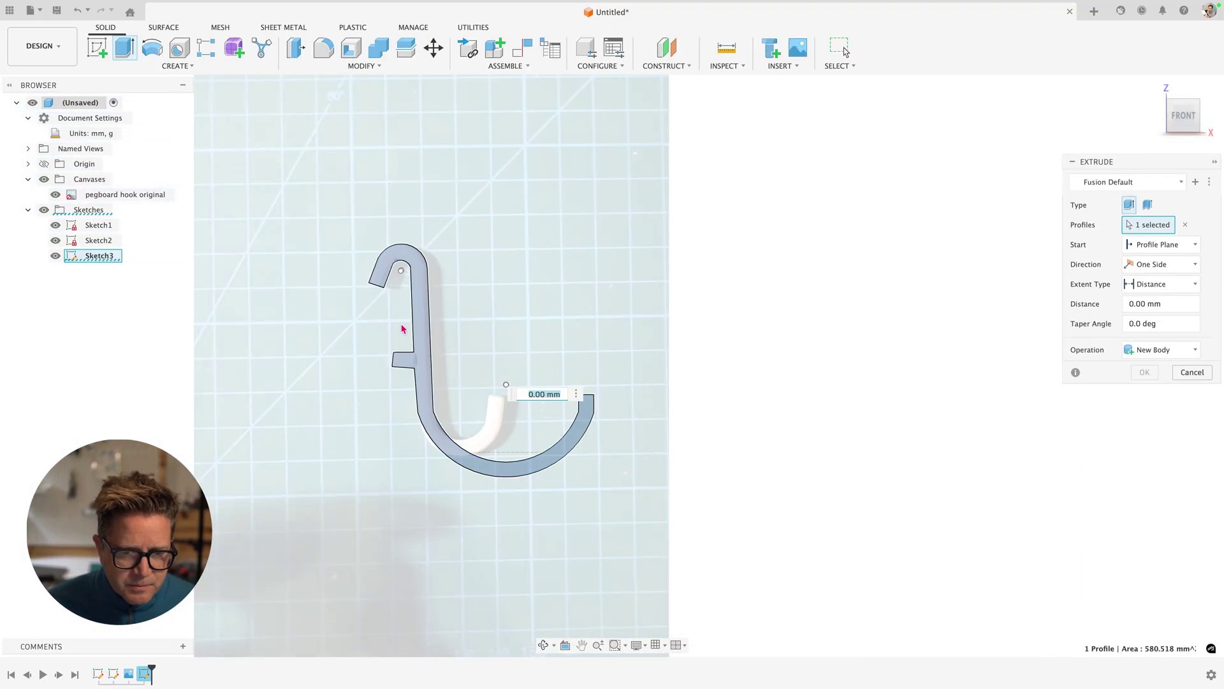
- Extrude the hook profile 4 mm as a new body and hide the reference photo canvas
{"action": "left_click", "coordinate": [422, 331]}
{"action": "middle_click_drag", "start_coordinate": [585, 300], "coordinate": [527, 326]}
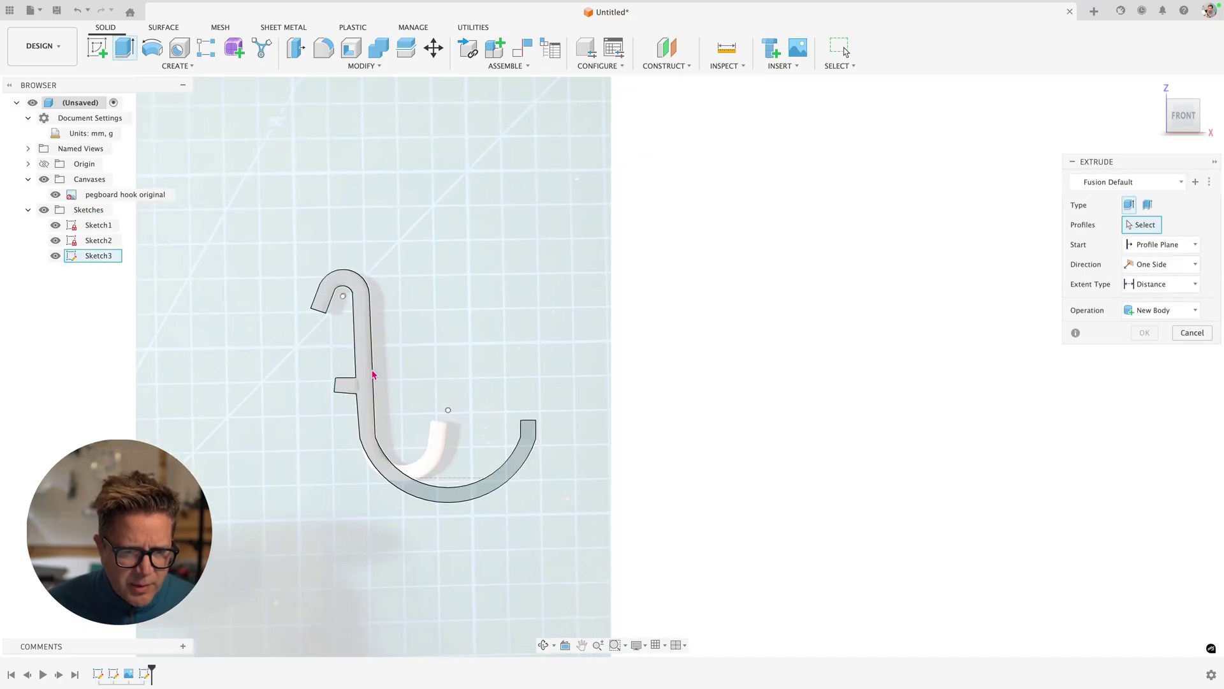
{"action": "left_click", "coordinate": [379, 373]}
{"action": "middle_click_drag", "start_coordinate": [379, 373], "coordinate": [622, 351], "text": "shift"}
{"action": "left_click_drag", "start_coordinate": [605, 339], "coordinate": [641, 336]}
{"action": "type", "text": "4"}
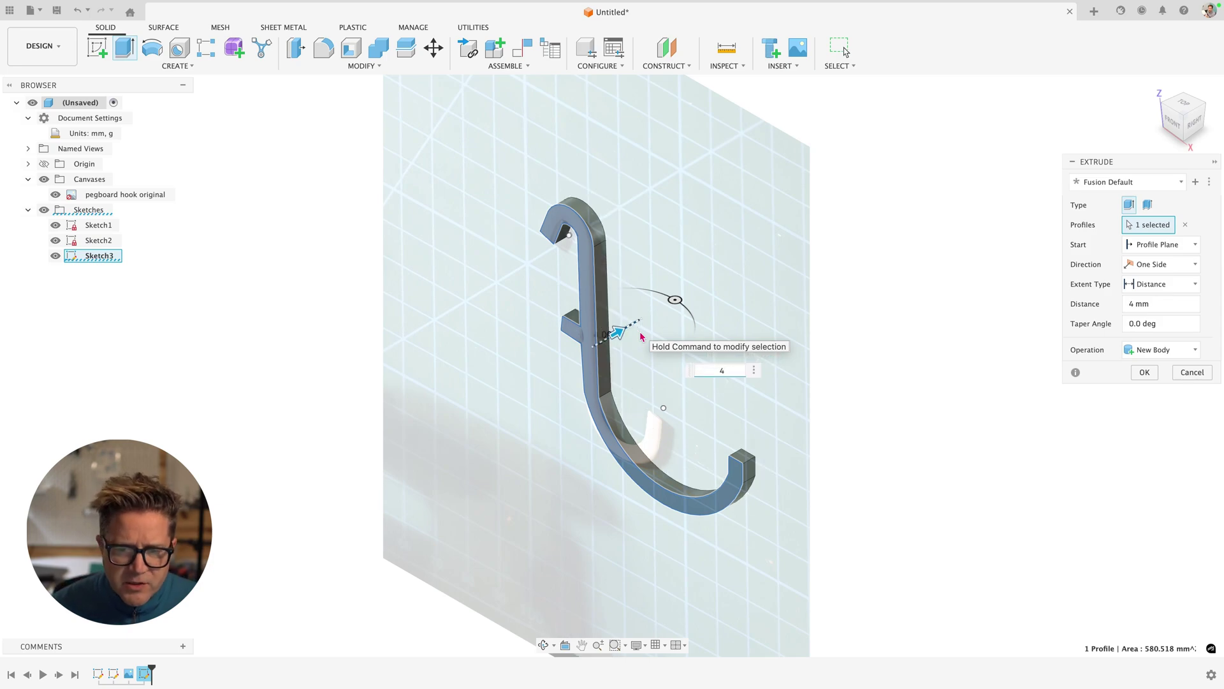
{"action": "left_click", "coordinate": [1142, 372]}
{"action": "left_click", "coordinate": [55, 211]}
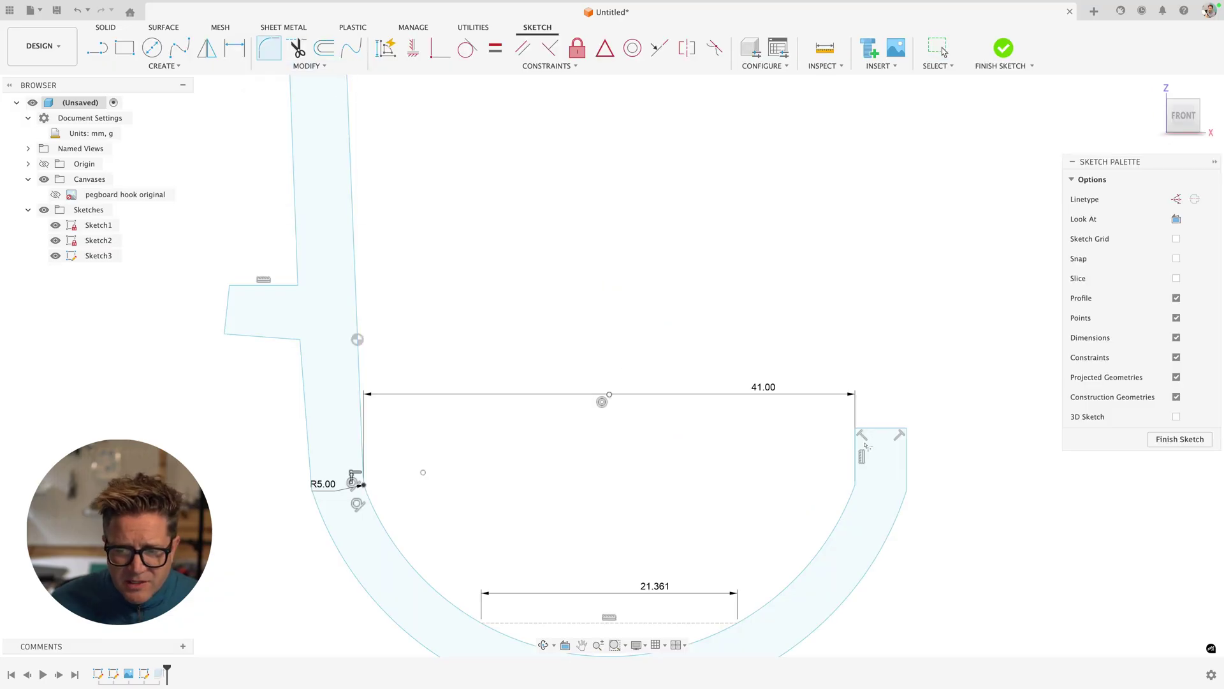
- Round the corner where the hook's tip meets the inner arc with a 1 mm fillet
{"action": "left_click", "coordinate": [855, 484]}
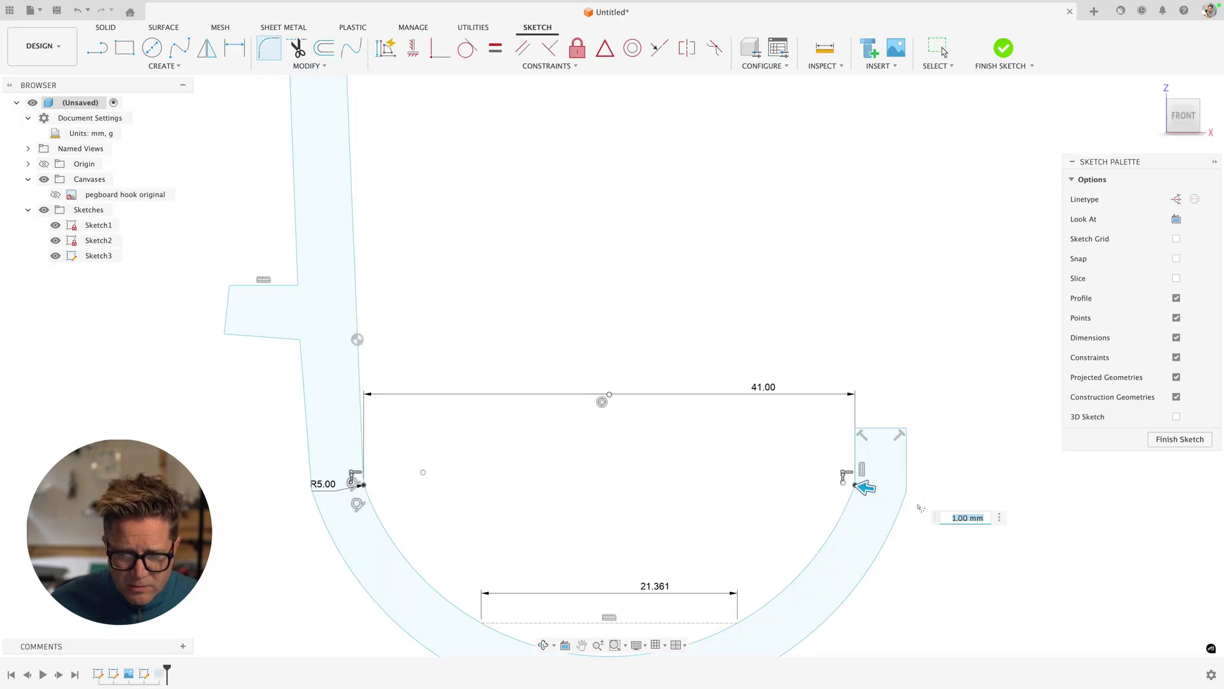
{"action": "scroll", "coordinate": [931, 478], "scroll_direction": "down", "scroll_amount": 3}
{"action": "scroll", "coordinate": [950, 463], "scroll_direction": "down", "scroll_amount": 3}
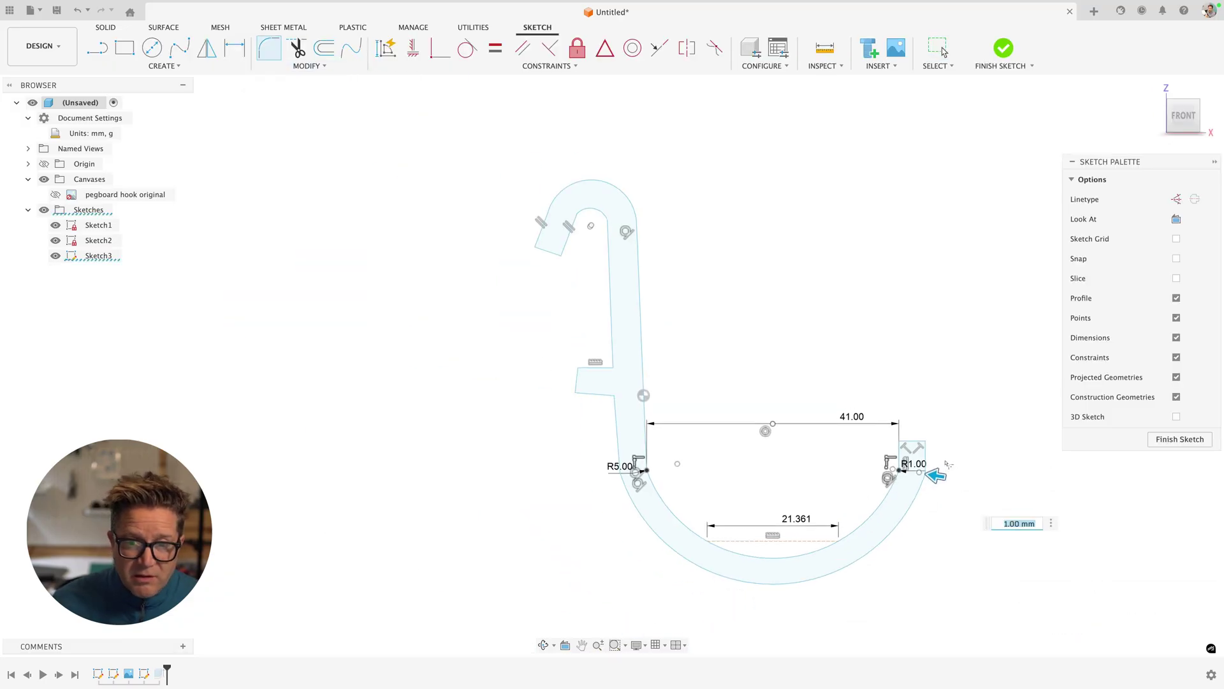
- Finish the sketch and save the design as PEGBOARD CONCEPT
{"action": "left_click", "coordinate": [1181, 439]}
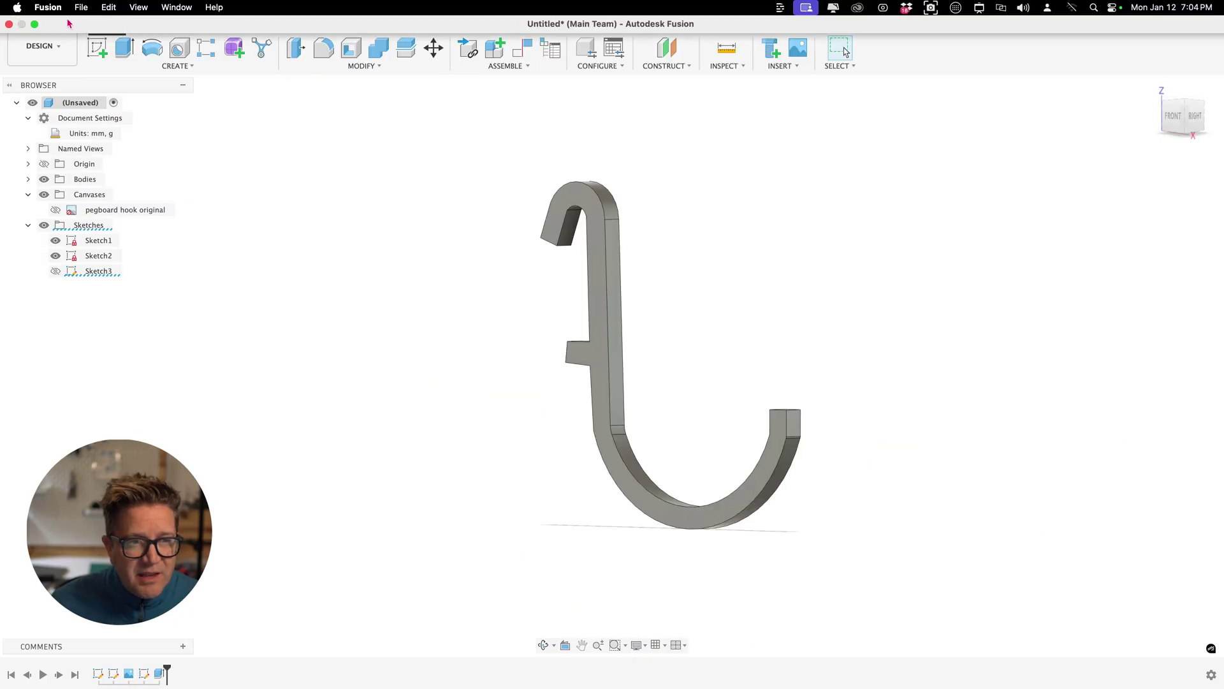
{"action": "key", "text": "super+s"}
{"action": "type", "text": "PEG"}
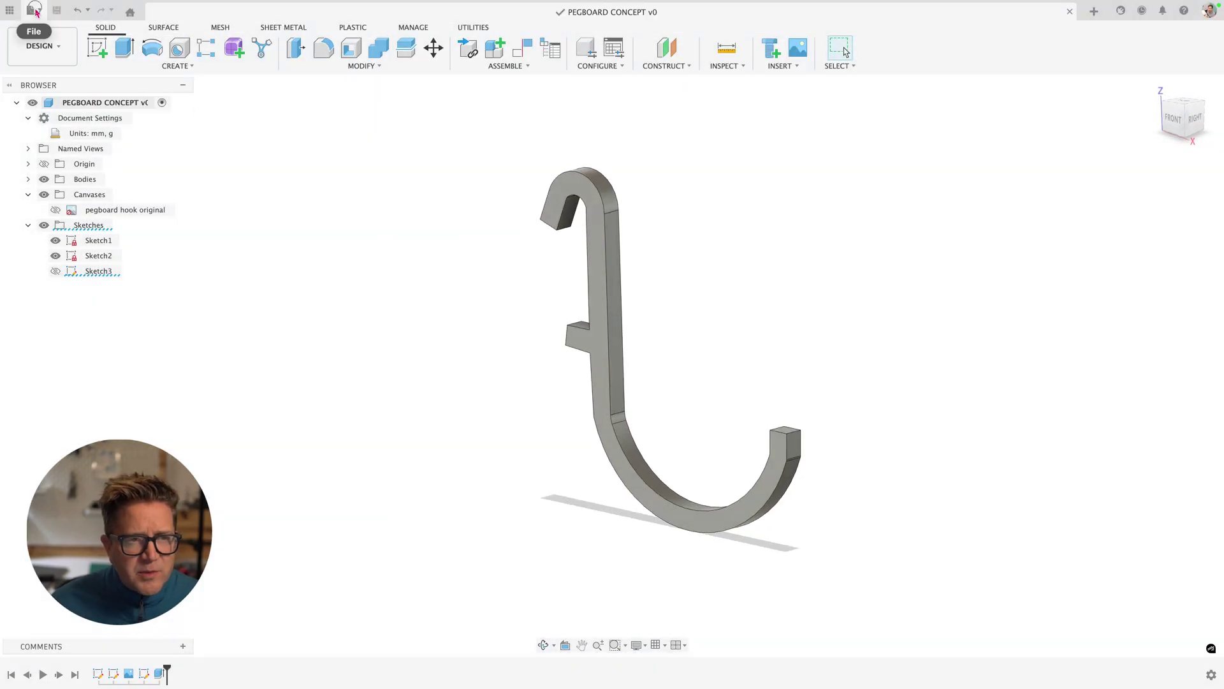
- Send the hook body to Bambu Studio for printing with File > 3D Print
{"action": "left_click", "coordinate": [34, 10]}
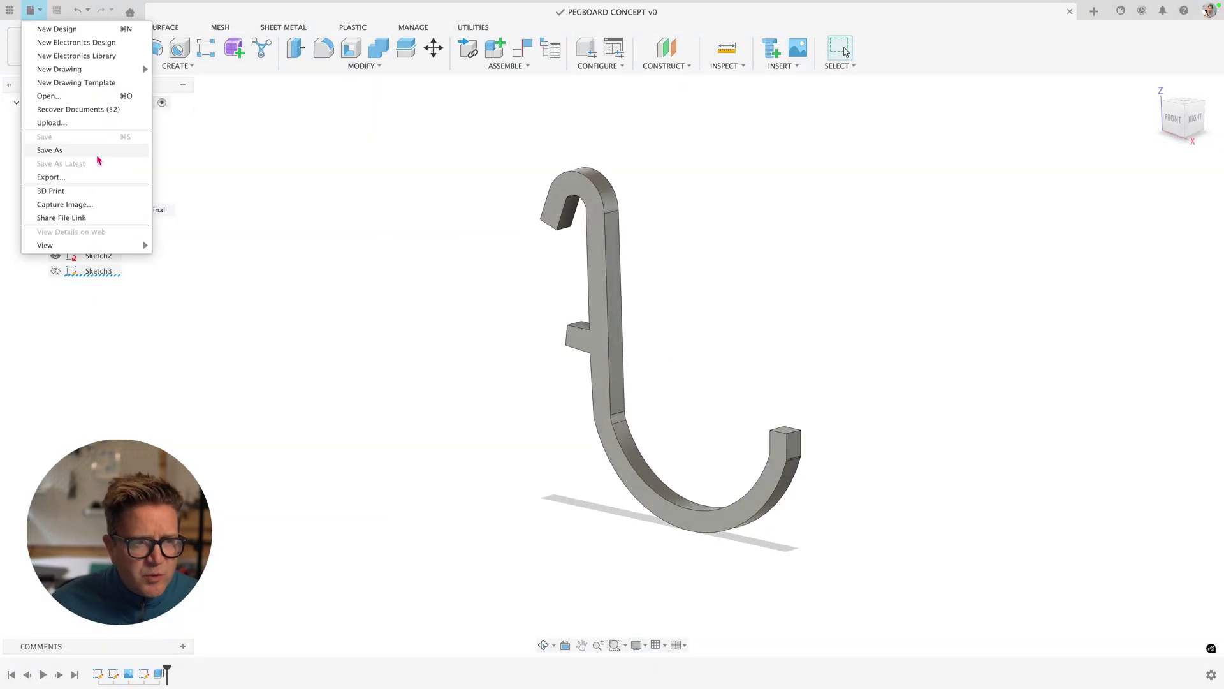
{"action": "left_click", "coordinate": [85, 190]}
{"action": "left_click", "coordinate": [602, 342]}
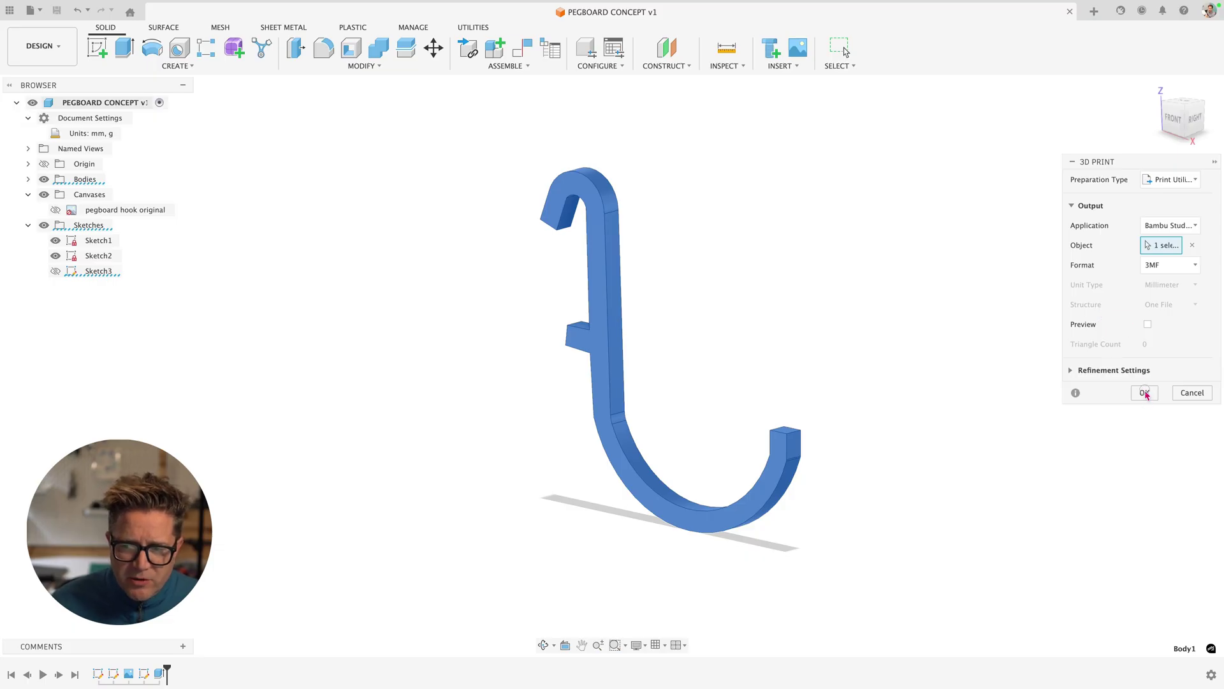
{"action": "key", "text": "Escape"}
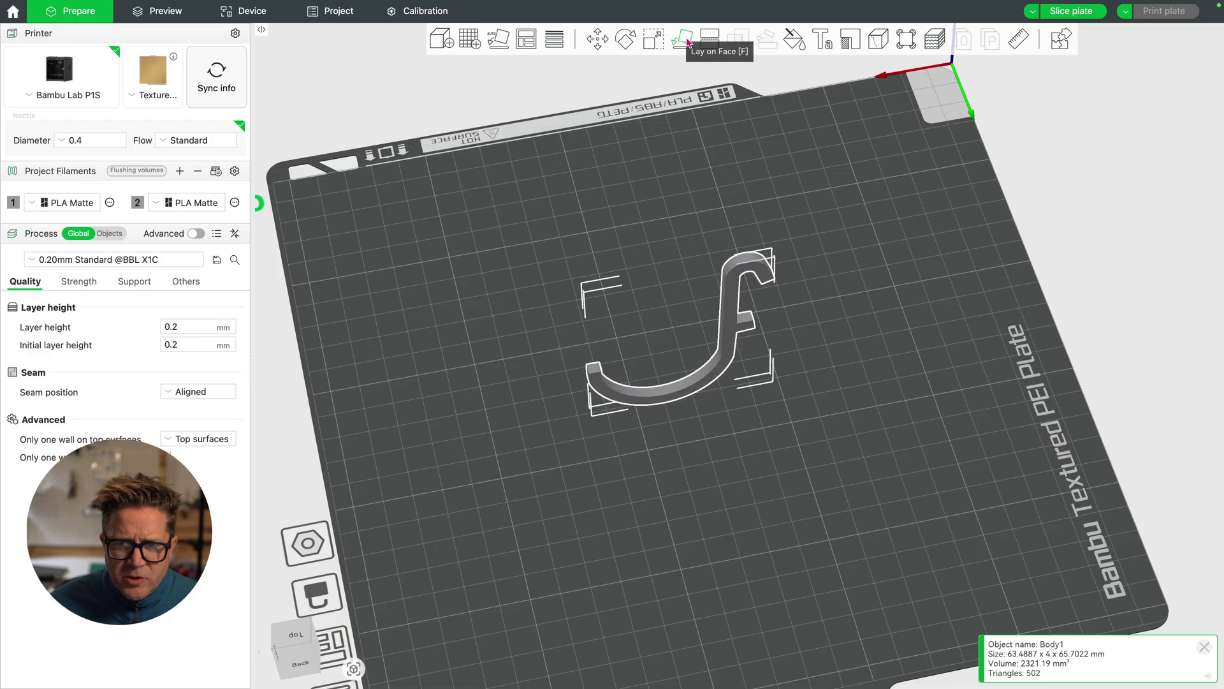
{"action": "left_click", "coordinate": [682, 39]}
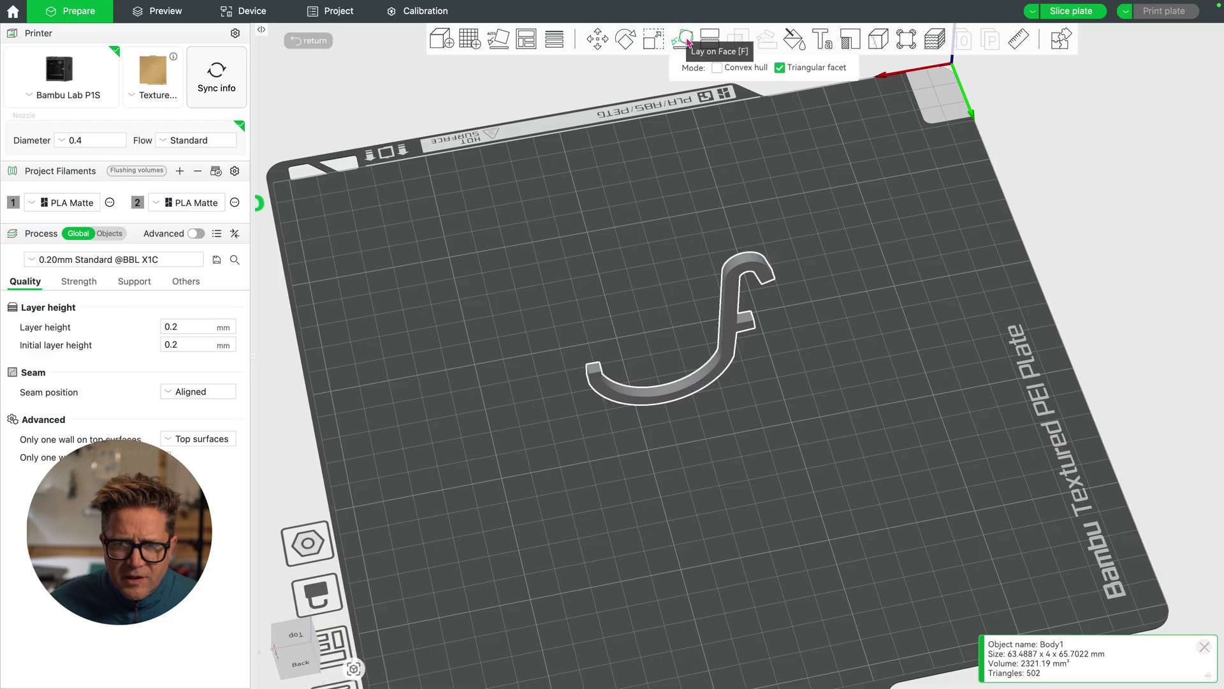
- Lay the hook flat on its broad face and slice the plate, giving 2.26 g of filament
{"action": "left_click", "coordinate": [737, 283]}
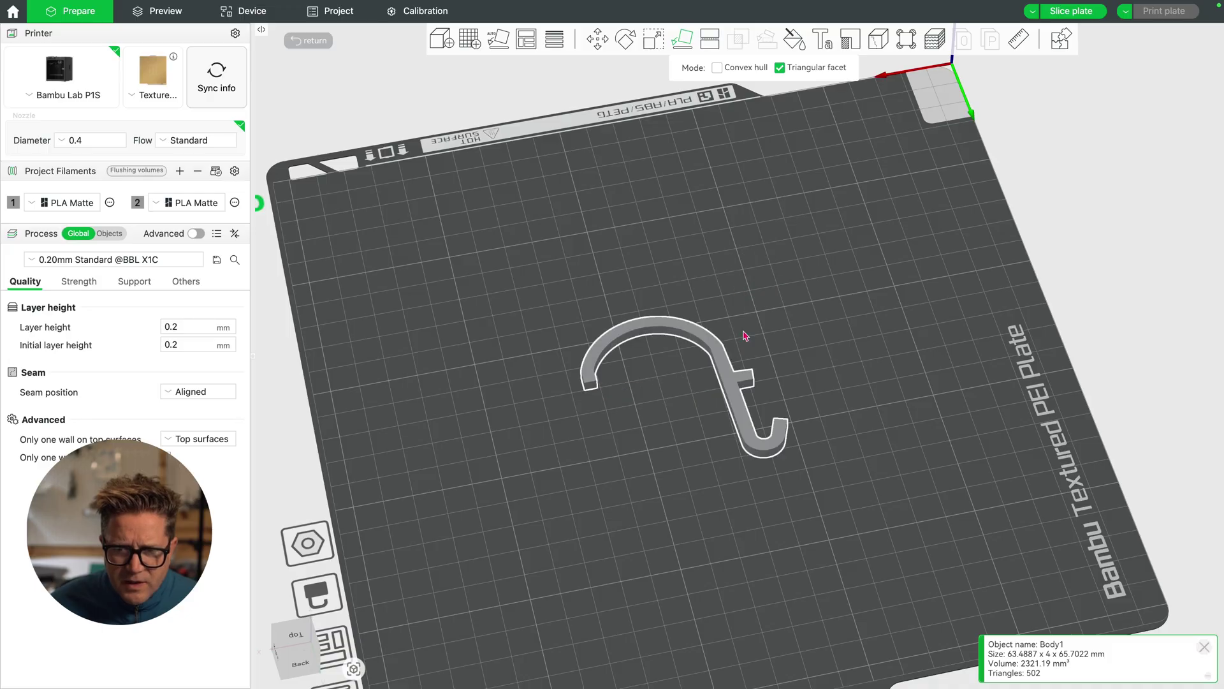
{"action": "key", "text": "ctrl+r"}
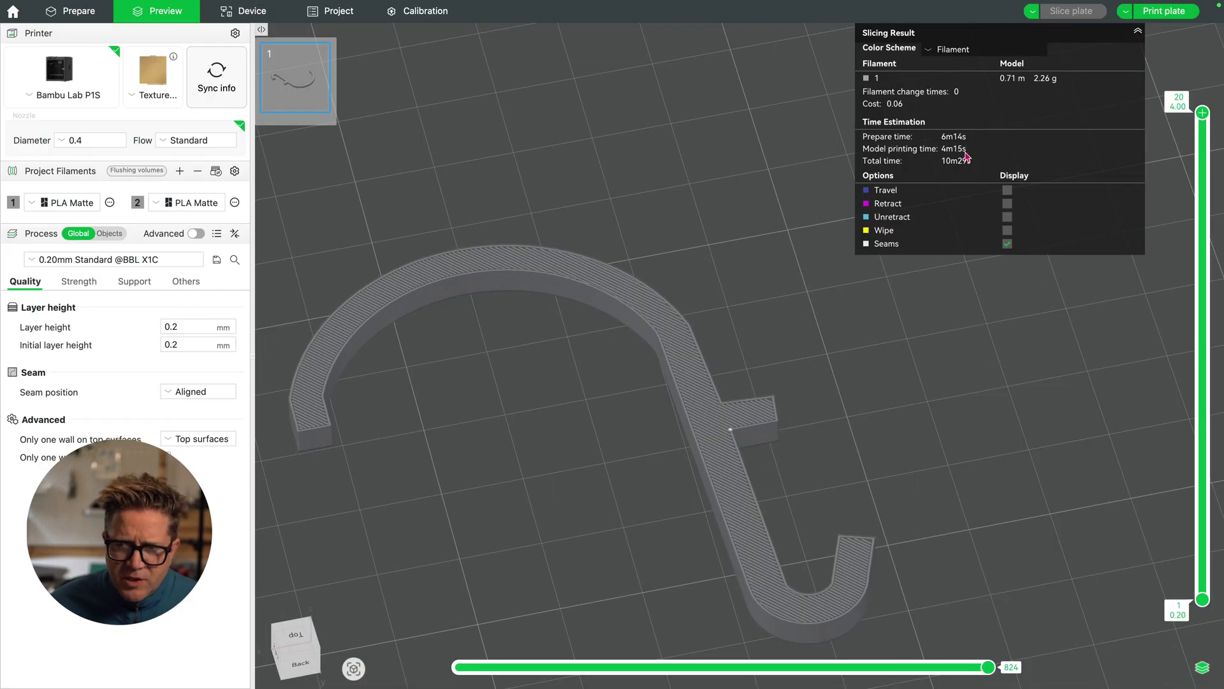